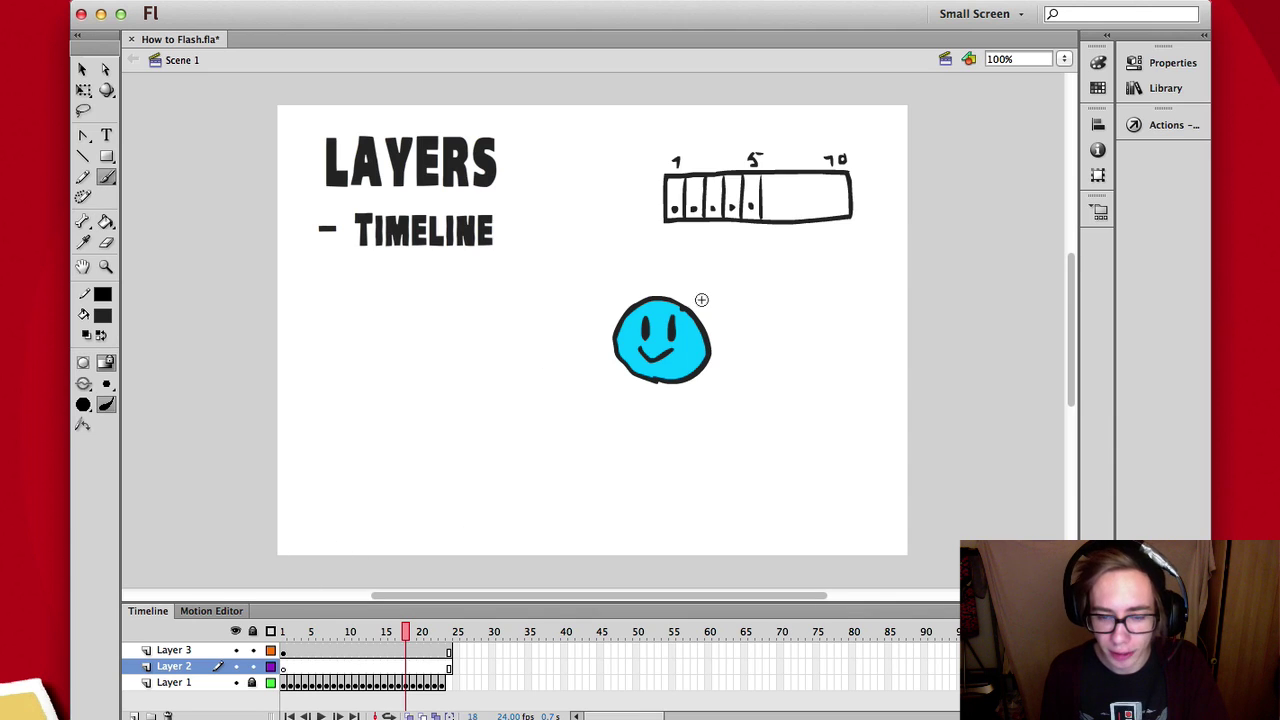
Advance to frame 19, the Symbols slide, and delete Layer 3 from the timeline.
mouse_move(730, 300)
left_mouse_down()
mouse_move(686, 326)
mouse_move(688, 361)
mouse_move(739, 378)
mouse_move(748, 319)
mouse_move(737, 304)
mouse_move(743, 334)
left_mouse_up()
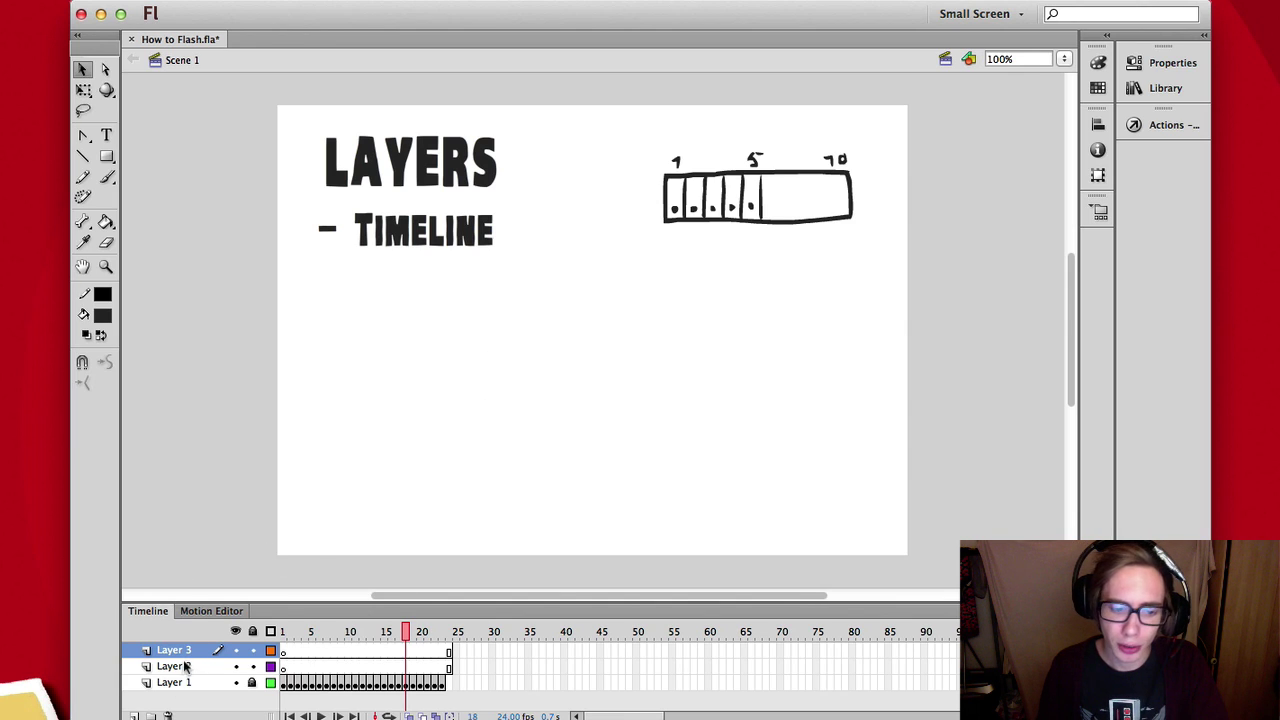
key("period")
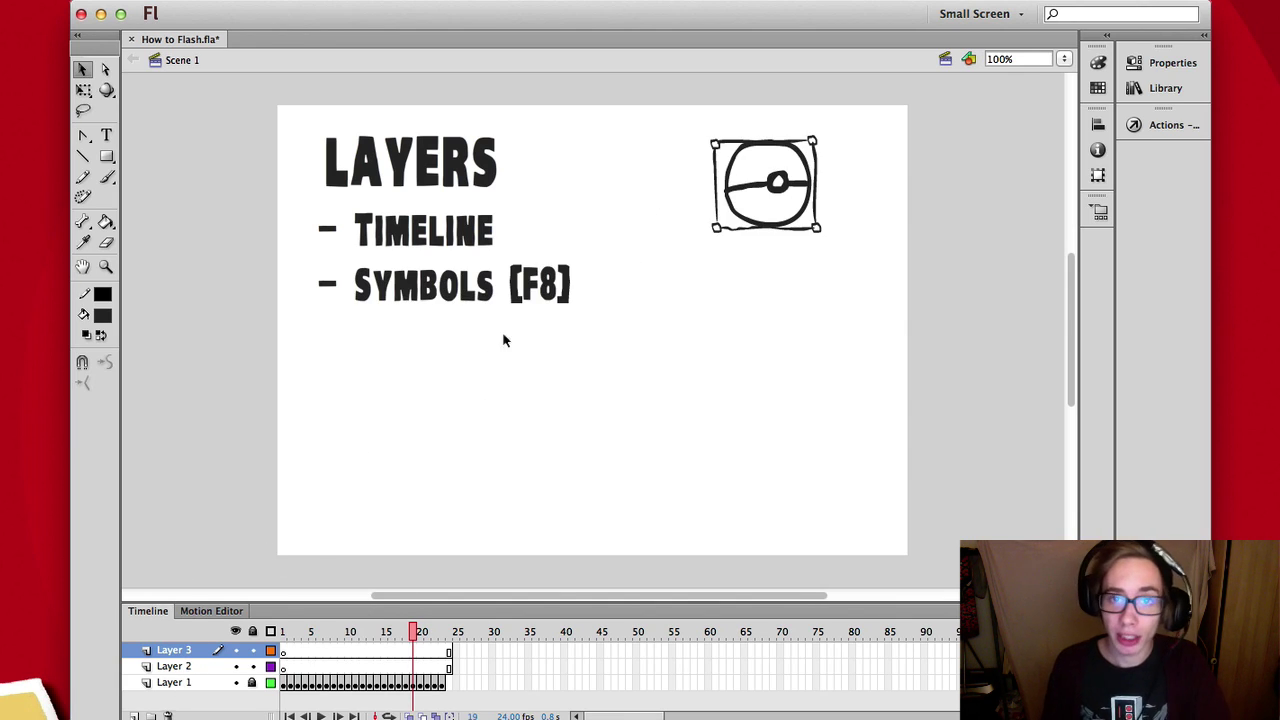
left_click(167, 716)
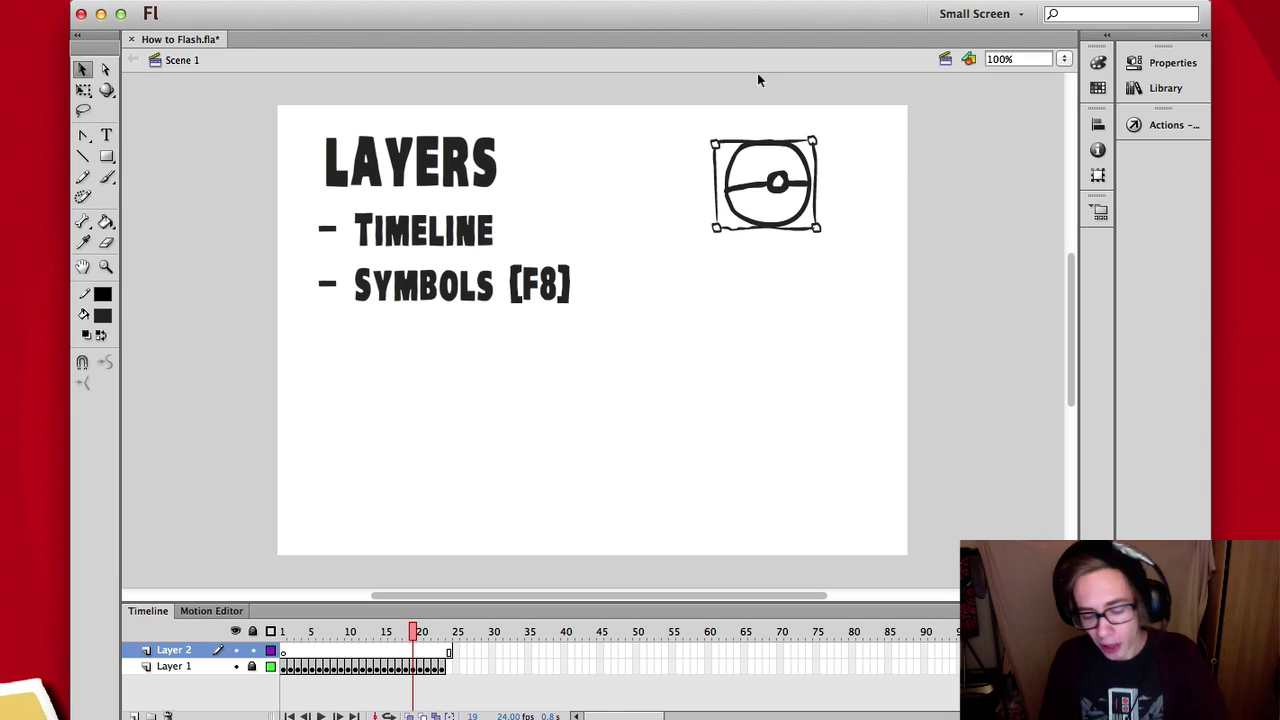
Brush a round frowning face with a flat brow onto Layer 2 below the boxed circle, and fill it yellow.
key("b")
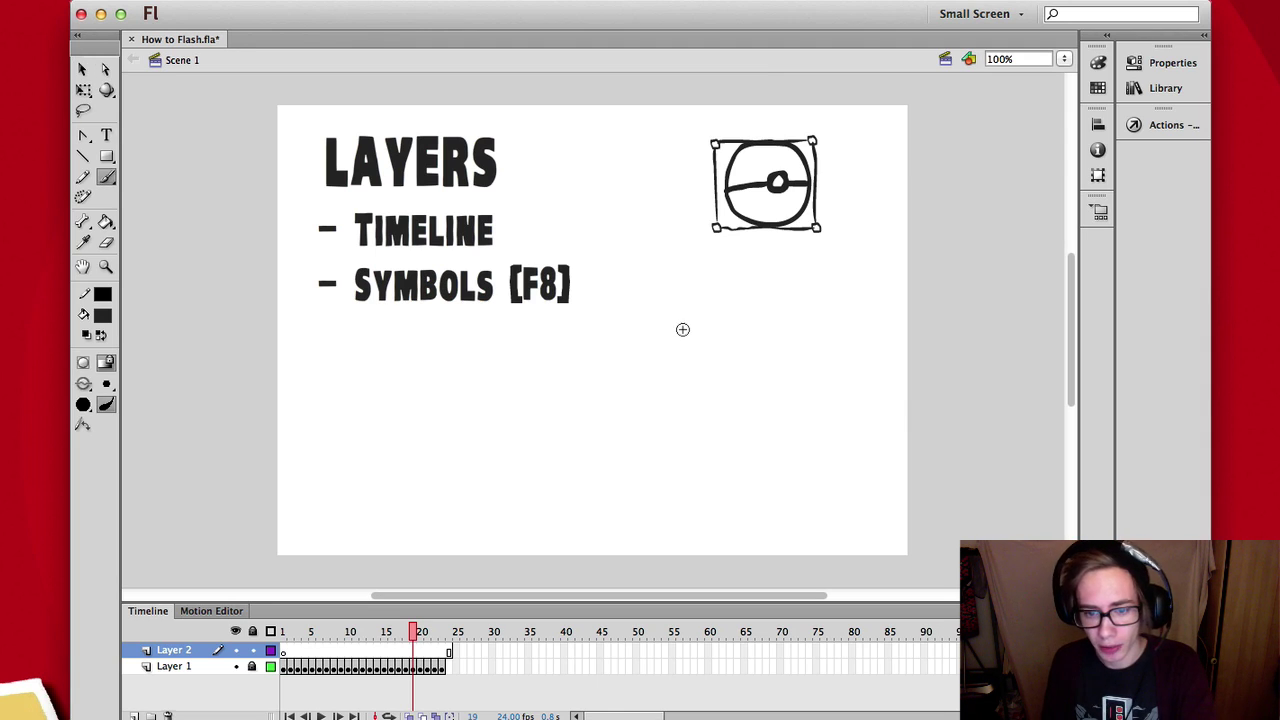
mouse_move(718, 296)
left_mouse_down()
mouse_move(660, 297)
mouse_move(643, 354)
mouse_move(671, 373)
mouse_move(709, 371)
mouse_move(729, 349)
mouse_move(700, 294)
left_mouse_up()
left_click_drag(648, 328, 720, 326)
left_click_drag(660, 340, 672, 349)
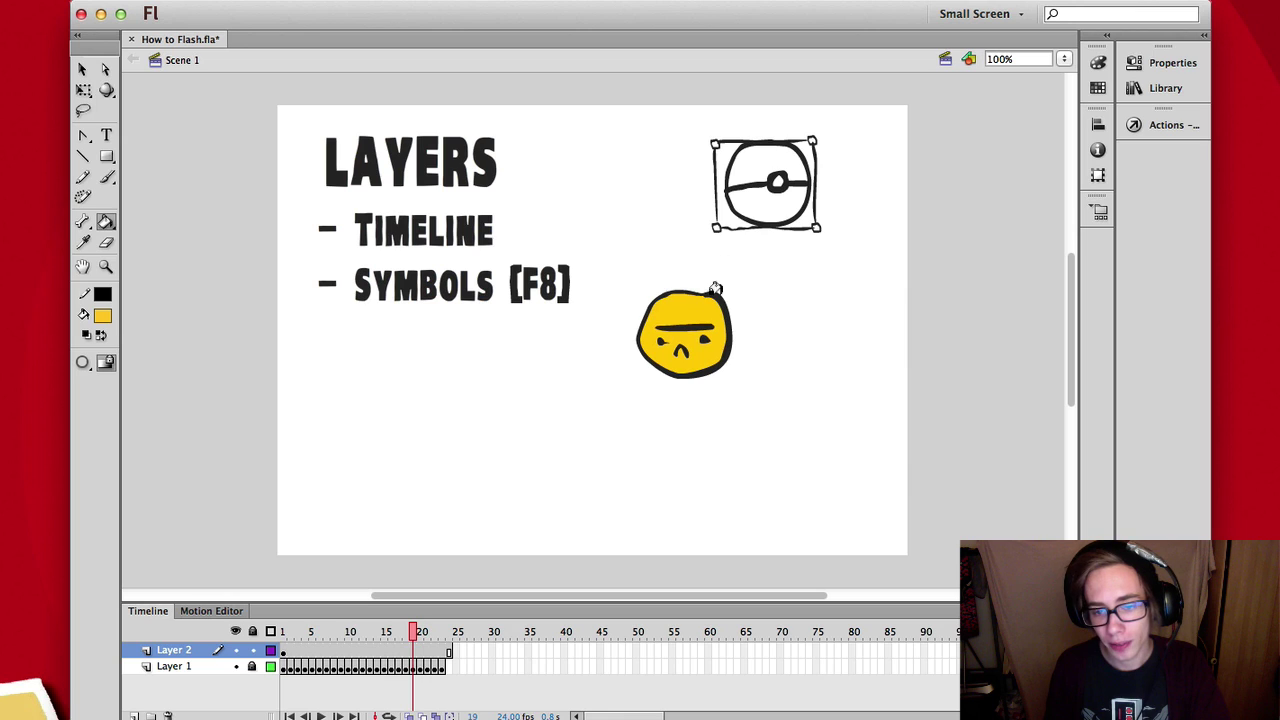
Select the whole yellow face and convert it to a Movie Clip symbol named Face.
key("v")
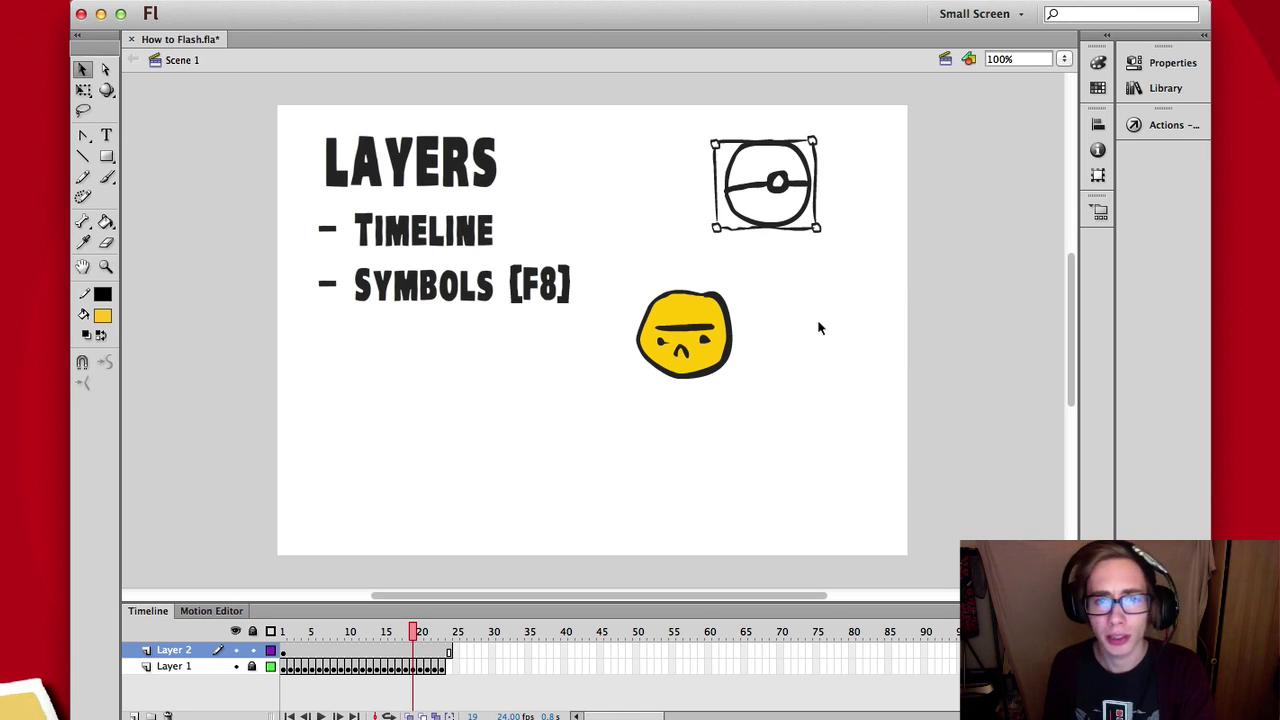
left_click_drag(763, 265, 632, 392)
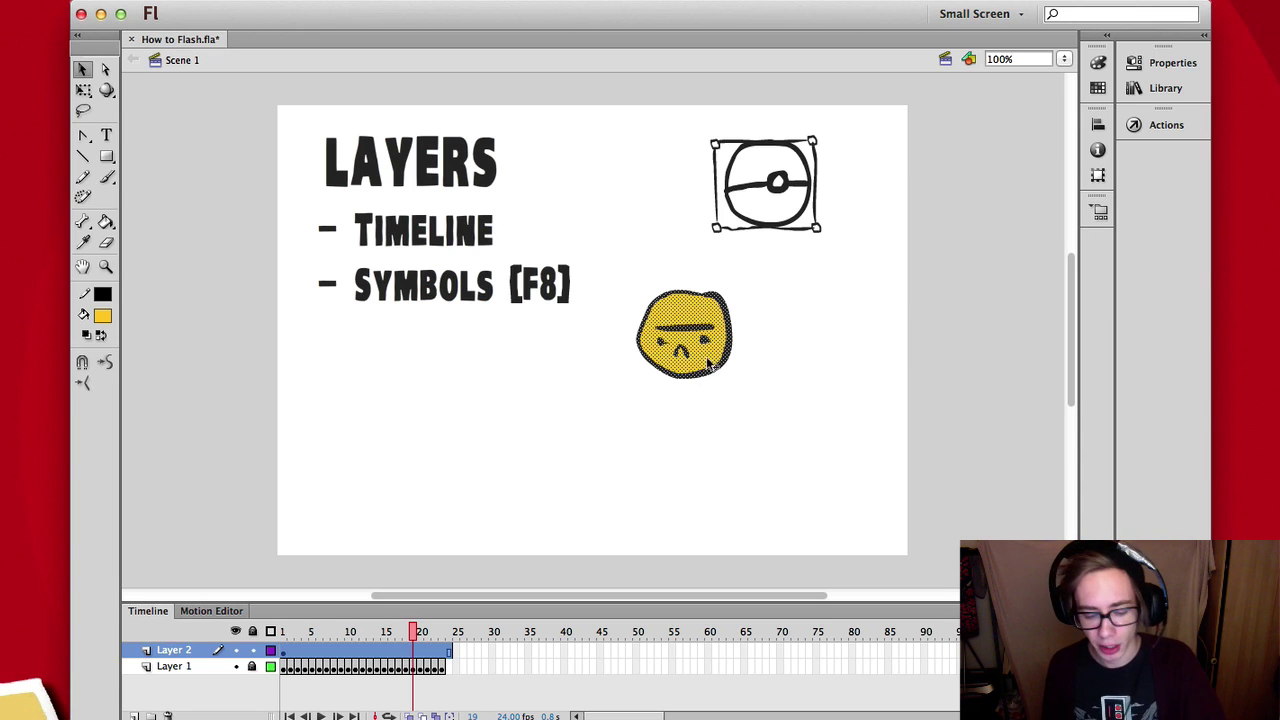
key("F8")
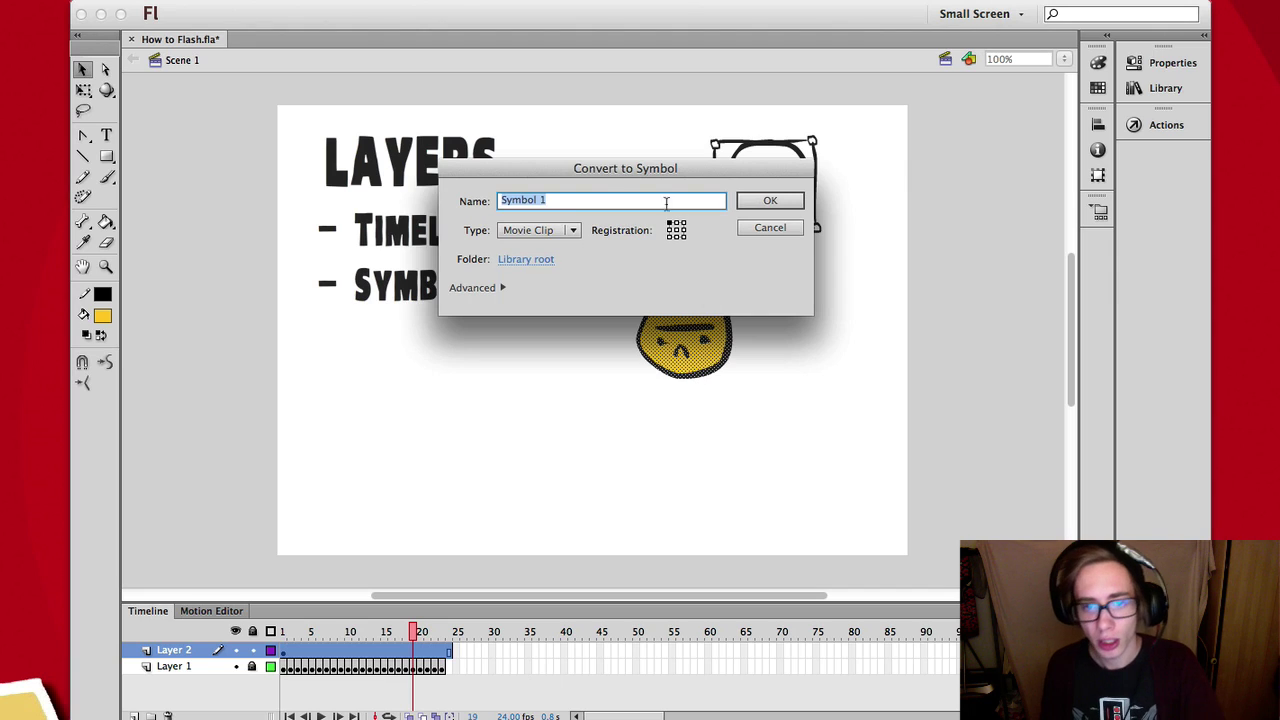
left_click_drag(621, 170, 596, 167)
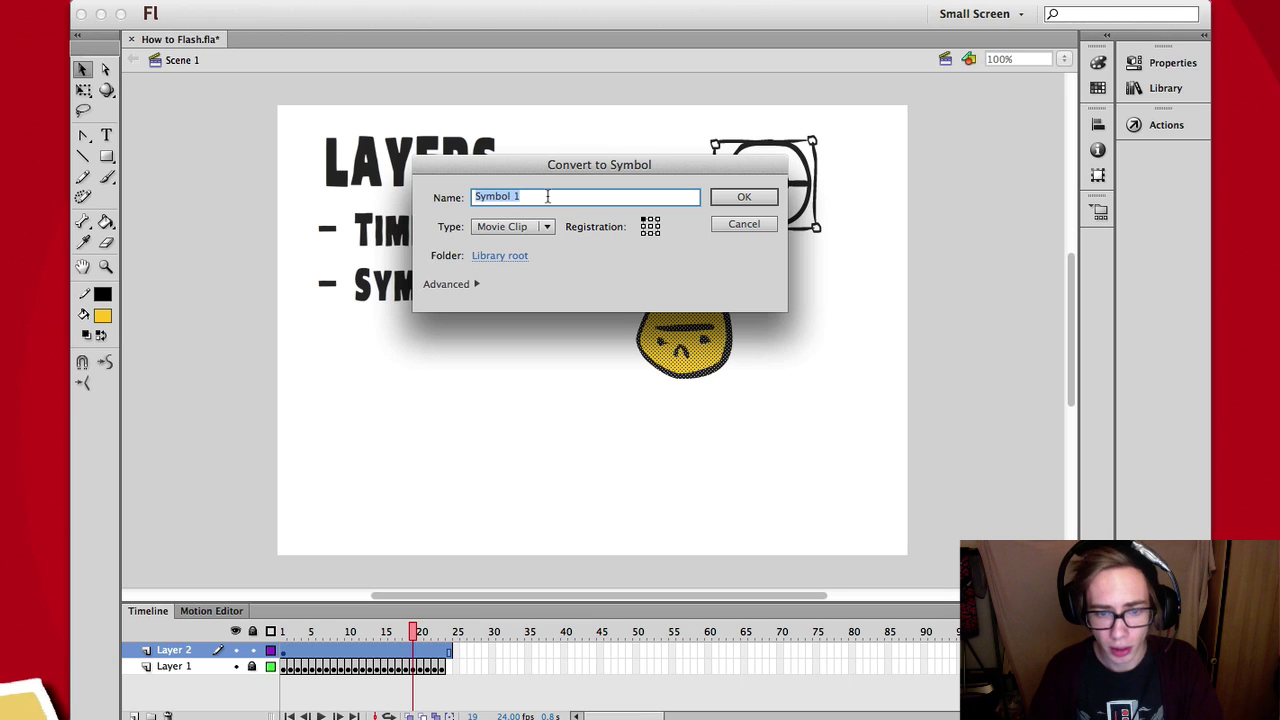
type("Face")
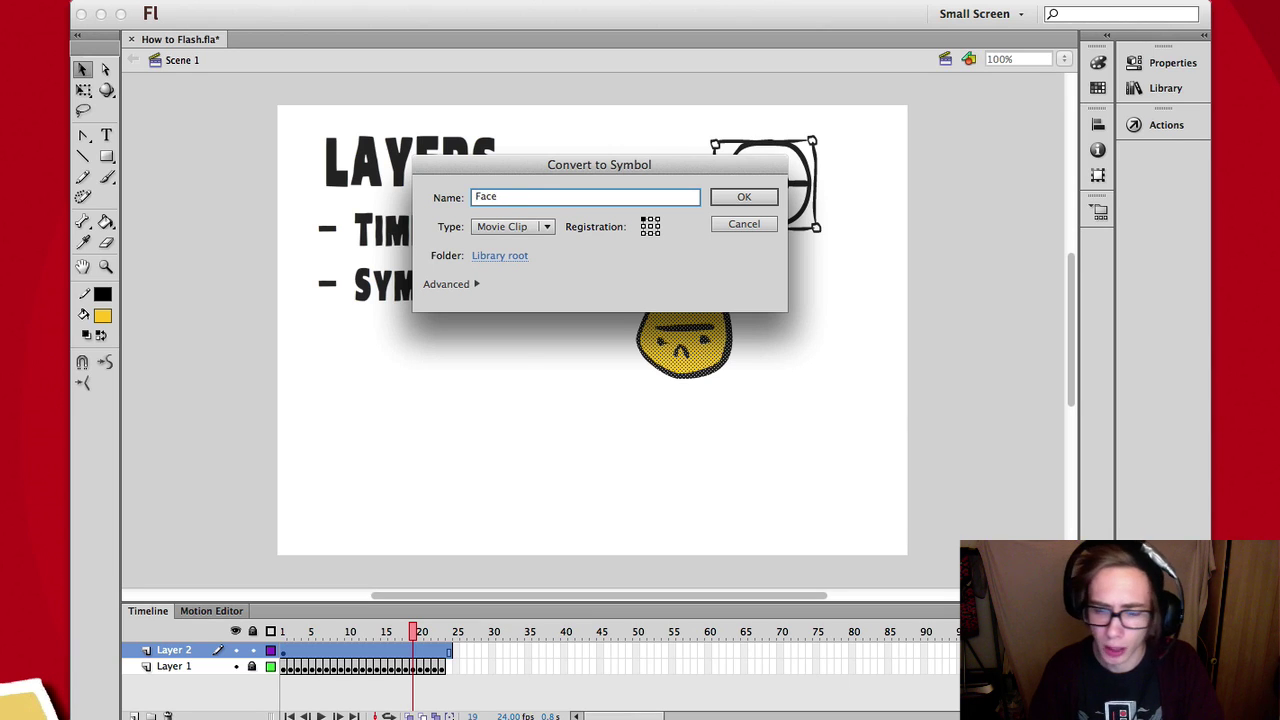
key("Return")
left_click_drag(720, 350, 714, 304)
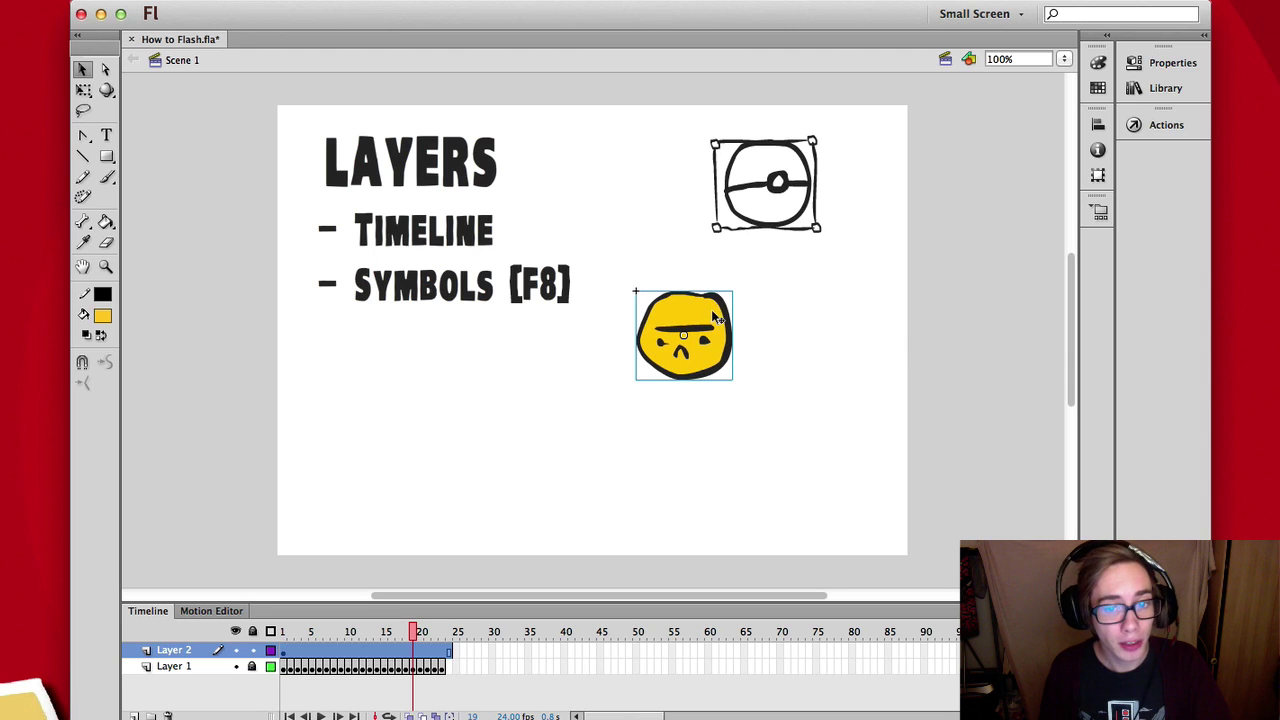
Open the Face symbol for editing and add a new layer beneath its Layer 1.
double_click(714, 318)
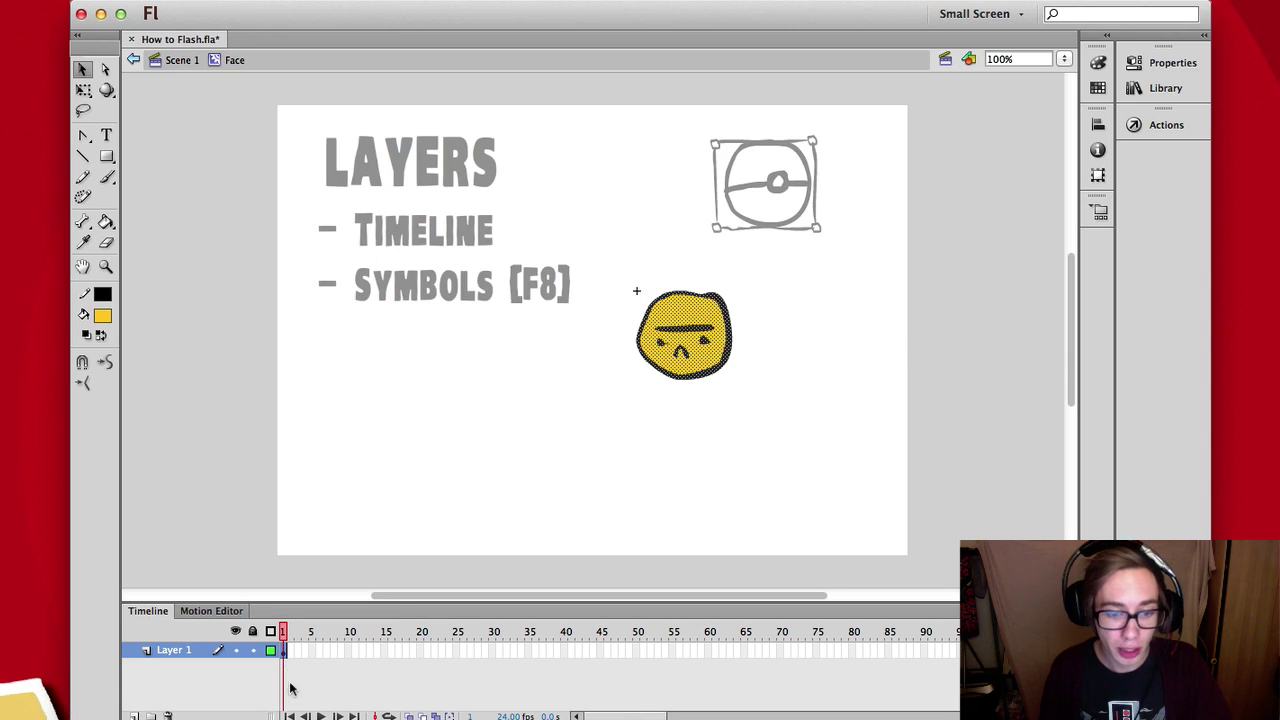
left_click(134, 716)
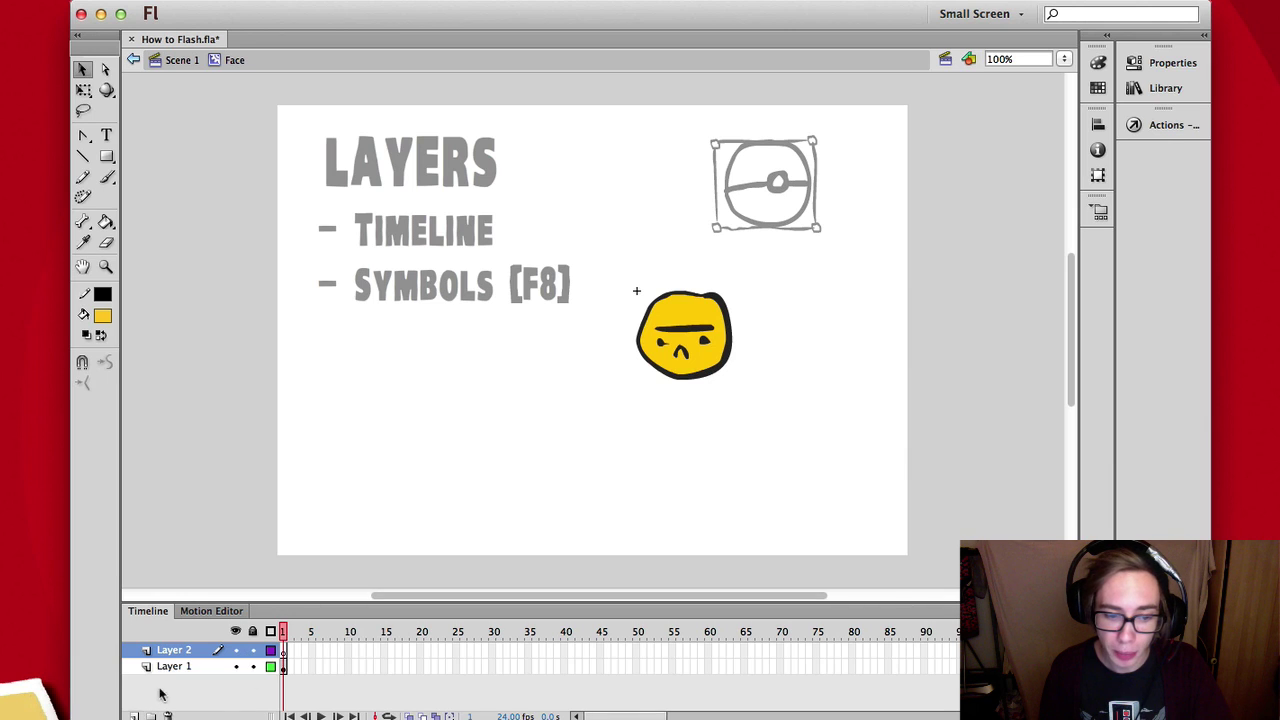
left_click_drag(170, 651, 168, 672)
On the symbol's lower layer, brush two dotted round ears and a body with arms and legs in red behind the head.
left_click(103, 317)
left_click(112, 445)
key("b")
mouse_move(646, 321)
left_mouse_down()
mouse_move(613, 320)
mouse_move(615, 351)
mouse_move(650, 352)
mouse_move(652, 318)
left_mouse_up()
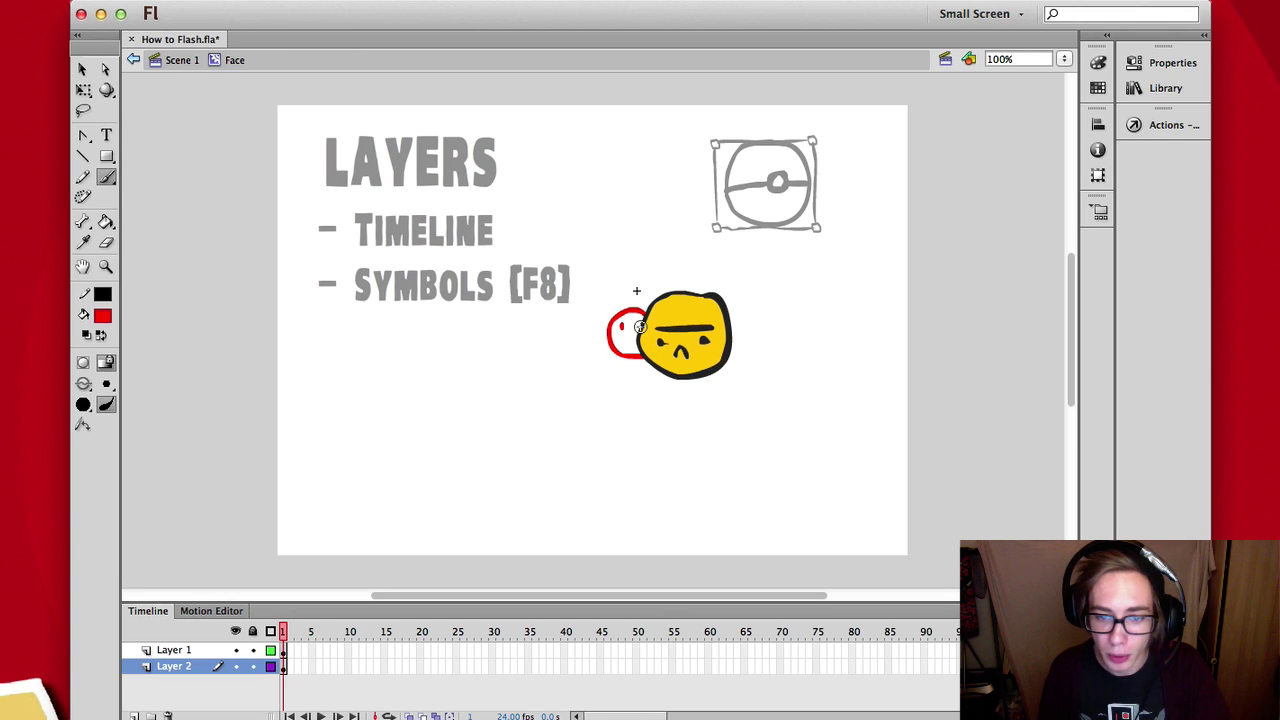
mouse_move(743, 320)
left_mouse_down()
mouse_move(722, 326)
mouse_move(736, 325)
left_mouse_up()
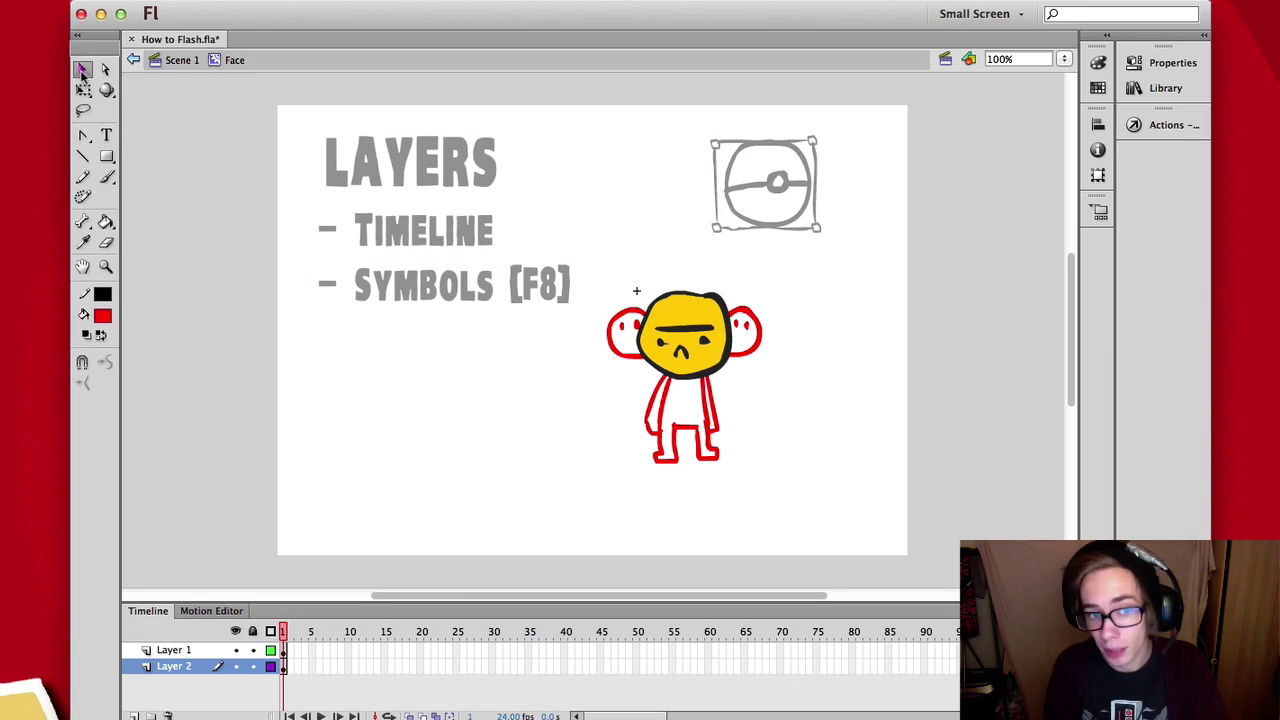
Return to the main scene and move the Face symbol up and right, directly beneath the boxed circle.
left_click(84, 70)
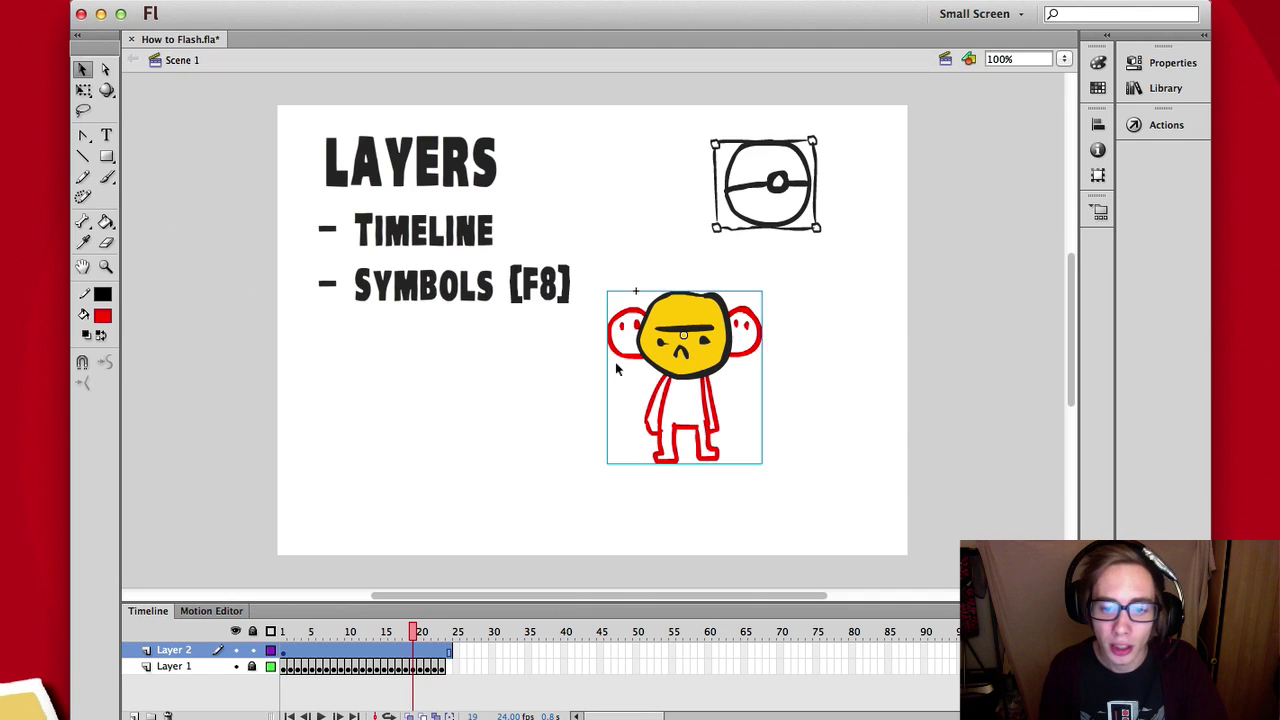
mouse_move(707, 340)
left_mouse_down()
mouse_move(647, 342)
mouse_move(779, 340)
mouse_move(690, 311)
mouse_move(704, 348)
mouse_move(687, 376)
mouse_move(703, 338)
left_mouse_up()
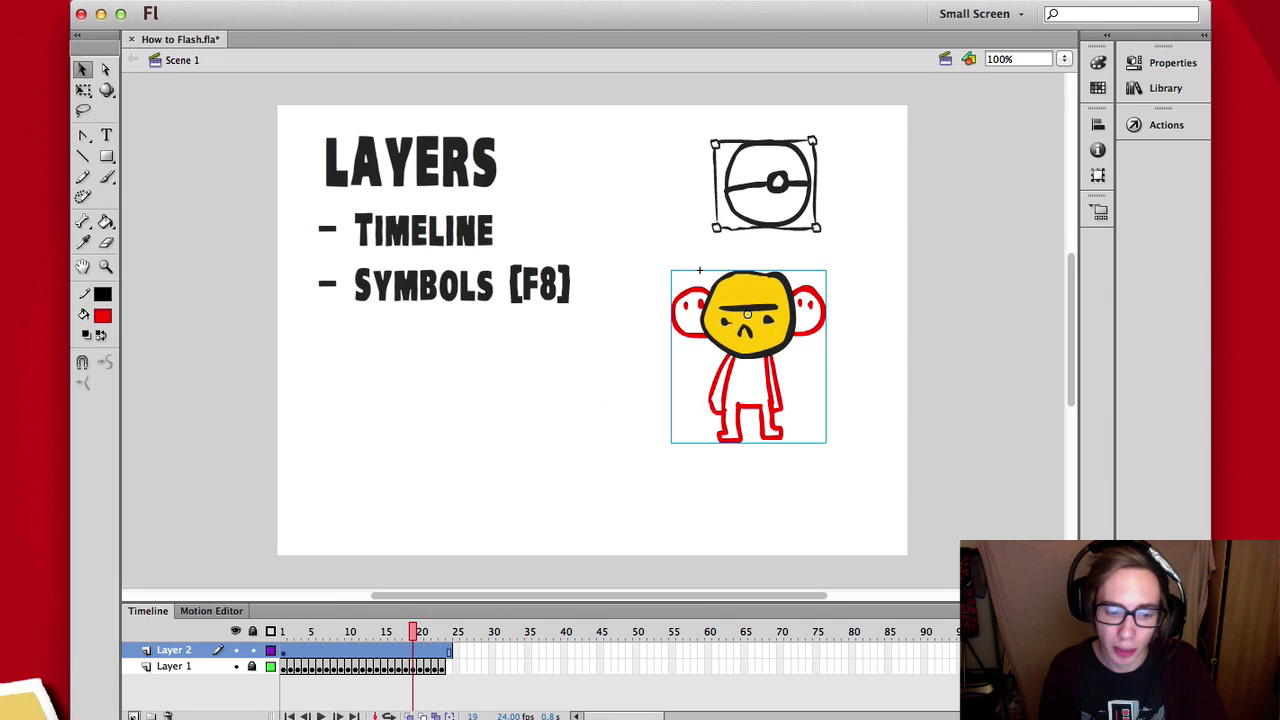
Add a layer between Layer 2 and Layer 1, then try a brush stroke near the character and undo it.
left_click(174, 666)
left_click(133, 716)
key("b")
left_click_drag(713, 319, 703, 392)
key("ctrl+z")
key("v")
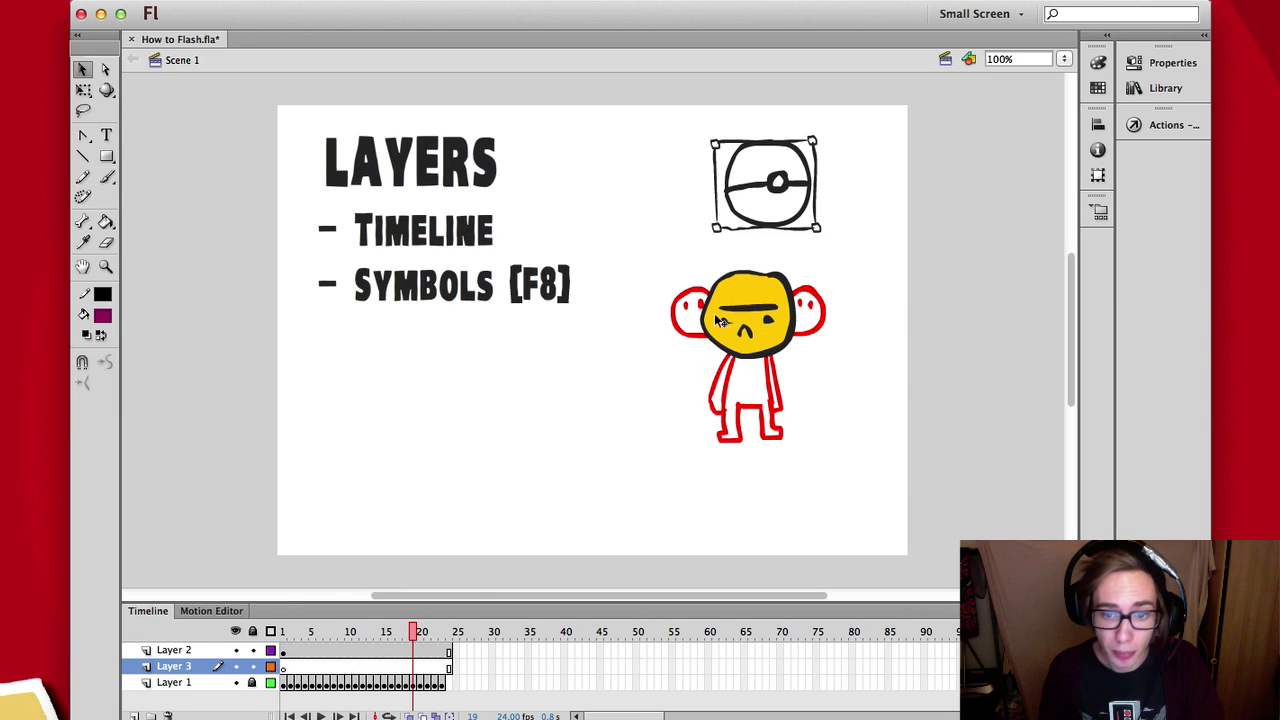
Open the Face symbol again and add two empty layers between its Layer 1 and Layer 2.
left_click(756, 330)
double_click(766, 332)
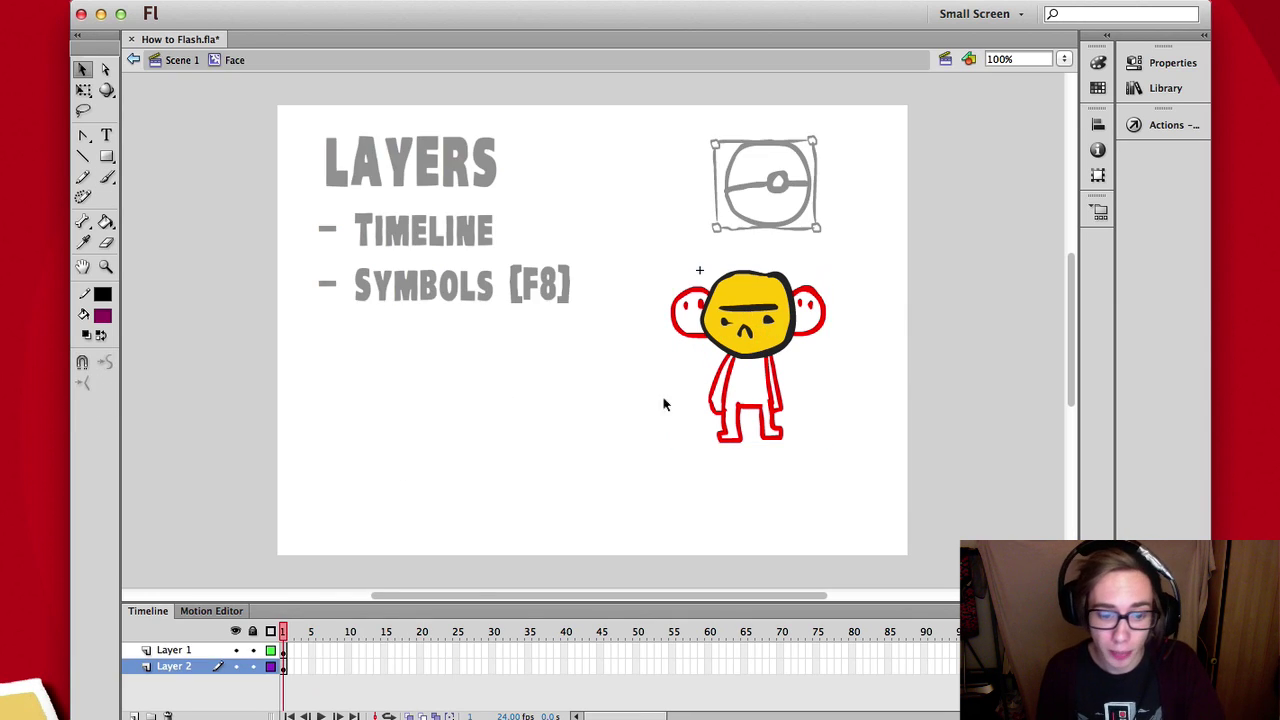
left_click(133, 716)
left_click(133, 716)
left_click(133, 716)
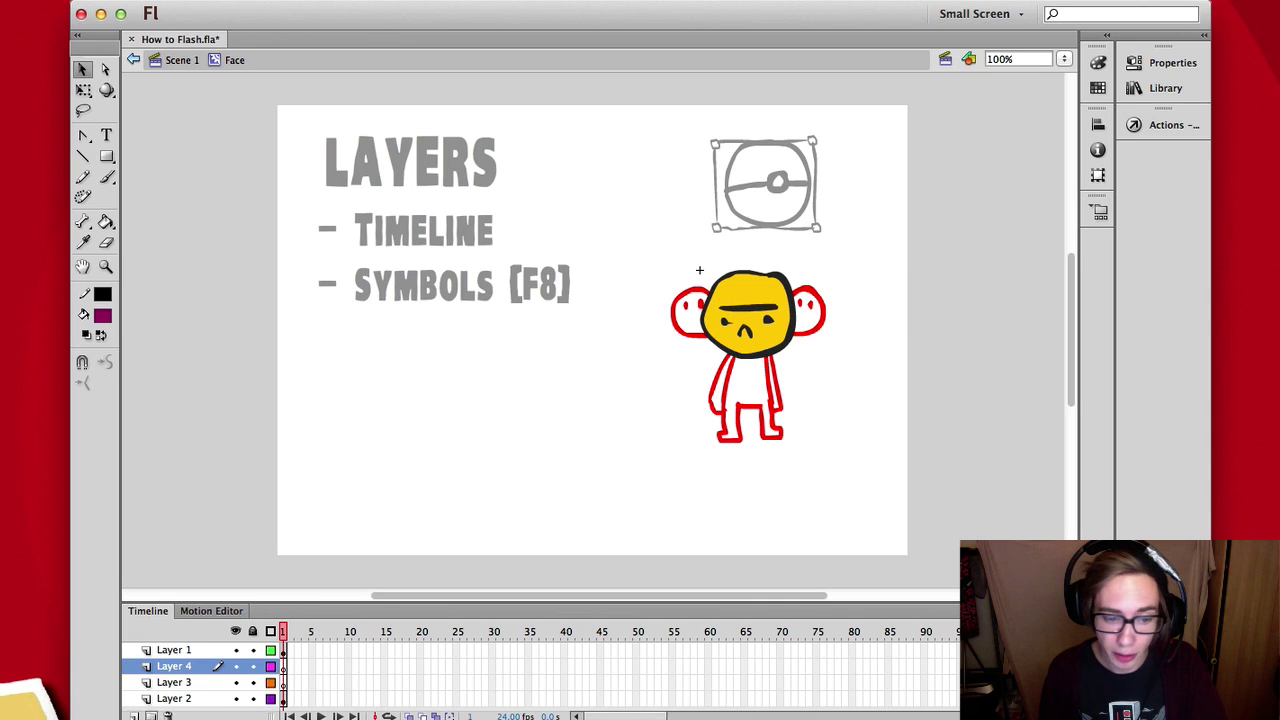
Return to the main scene and delete the Face character from the stage.
double_click(444, 478)
left_click_drag(750, 302, 720, 304)
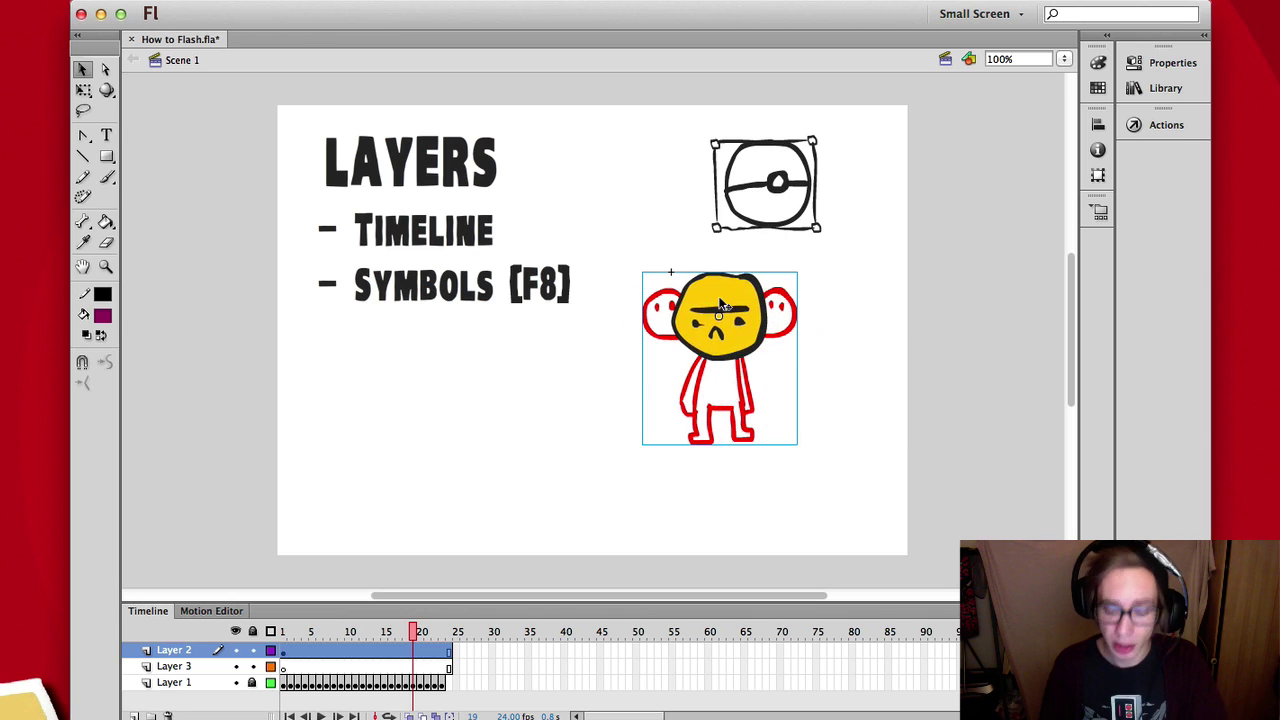
key("Delete")
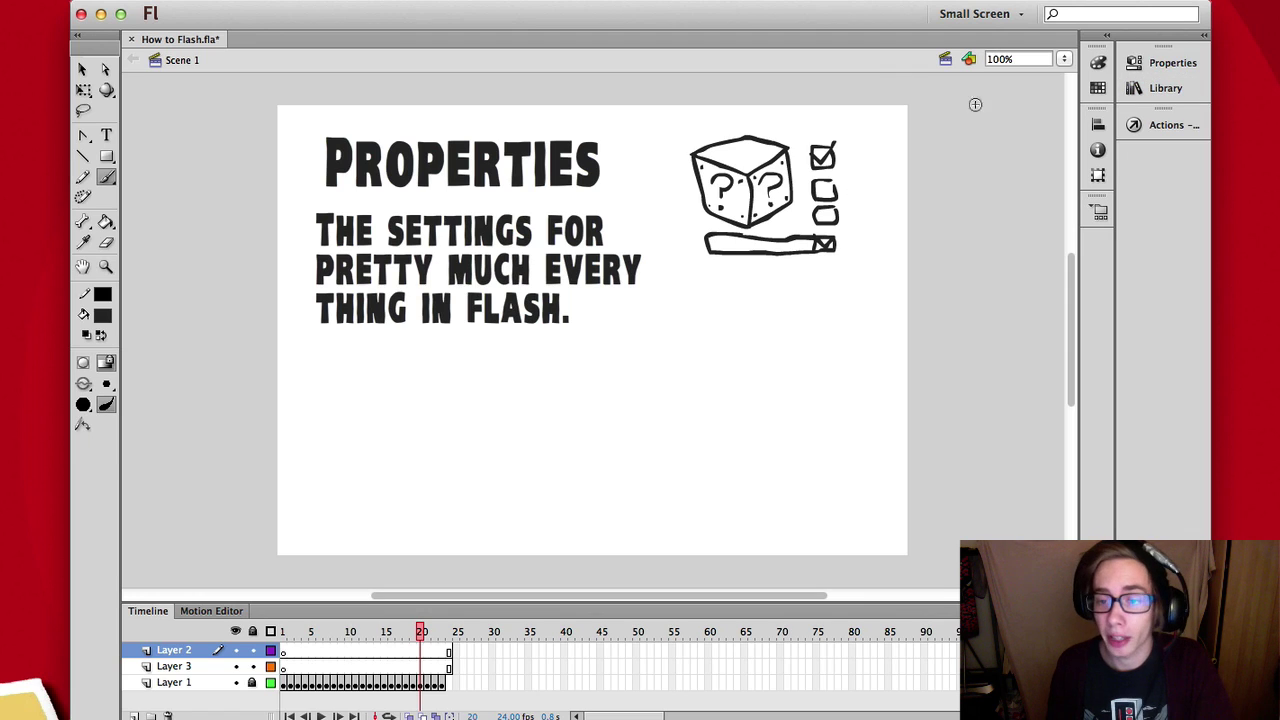
View the Brush tool's properties, then brush a blue circle with a small oval inside on the Properties slide.
left_click(1157, 67)
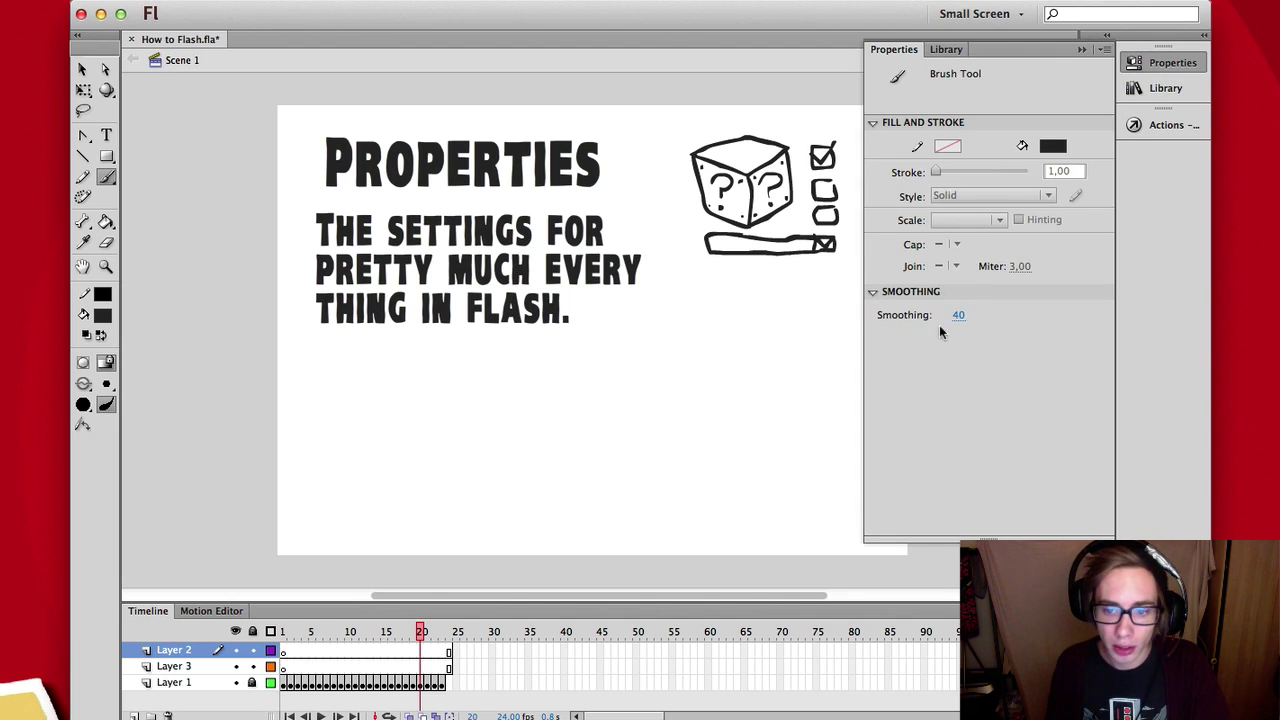
left_click(1160, 64)
key("b")
mouse_move(748, 330)
left_mouse_down()
mouse_move(718, 326)
mouse_move(682, 356)
mouse_move(697, 397)
mouse_move(739, 401)
mouse_move(755, 341)
mouse_move(722, 349)
left_mouse_up()
Select the blue circle drawing, convert it to a Movie Clip symbol, and nudge it slightly up and right.
key("v")
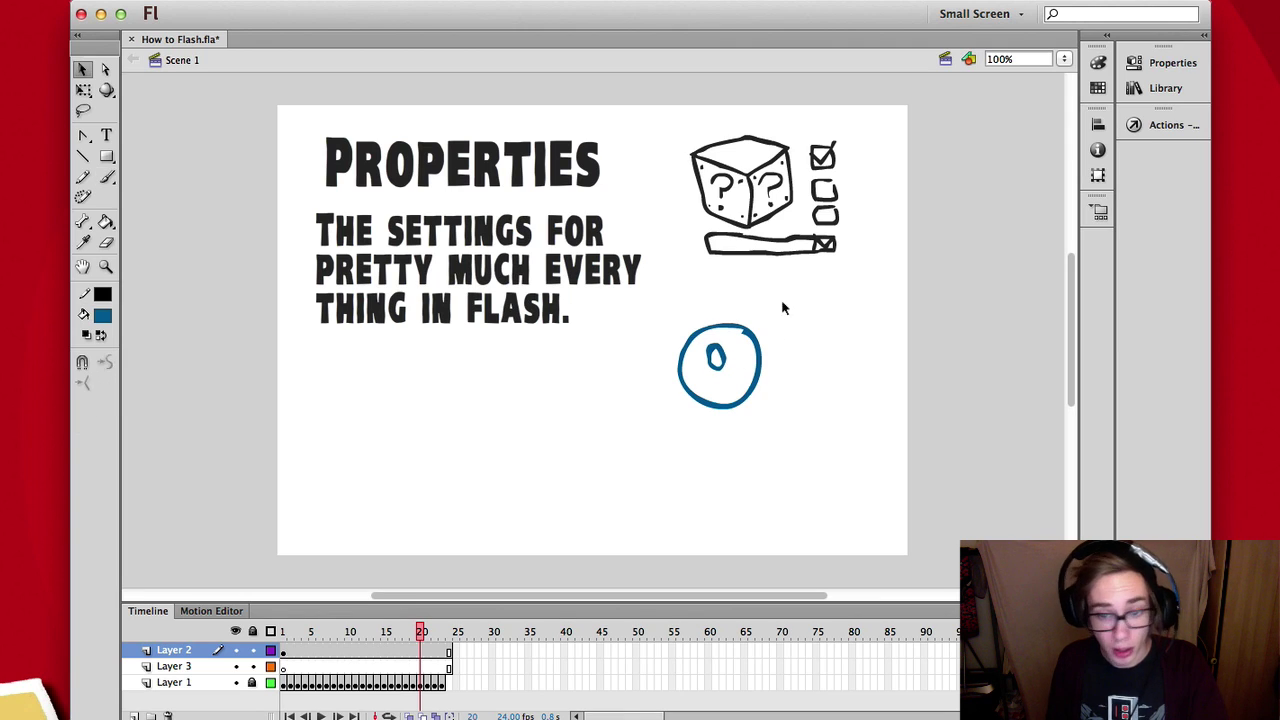
left_click_drag(788, 300, 630, 462)
key("super+g")
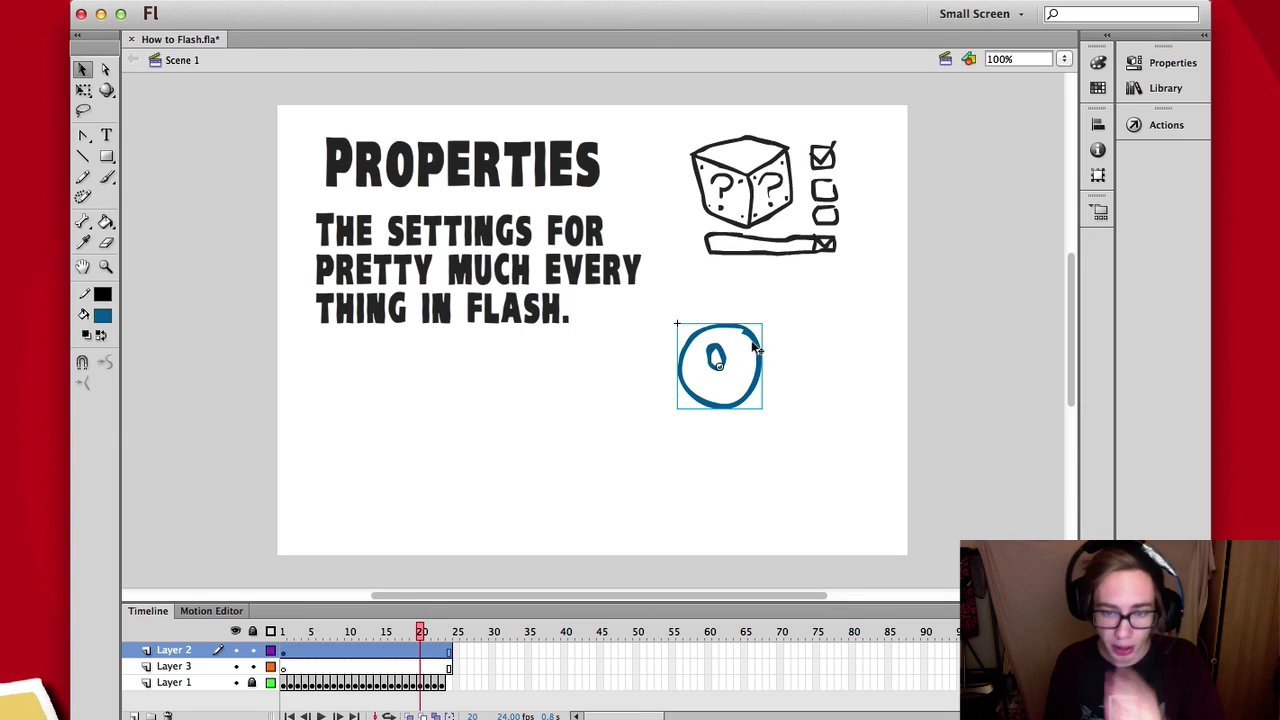
left_click_drag(760, 352, 767, 346)
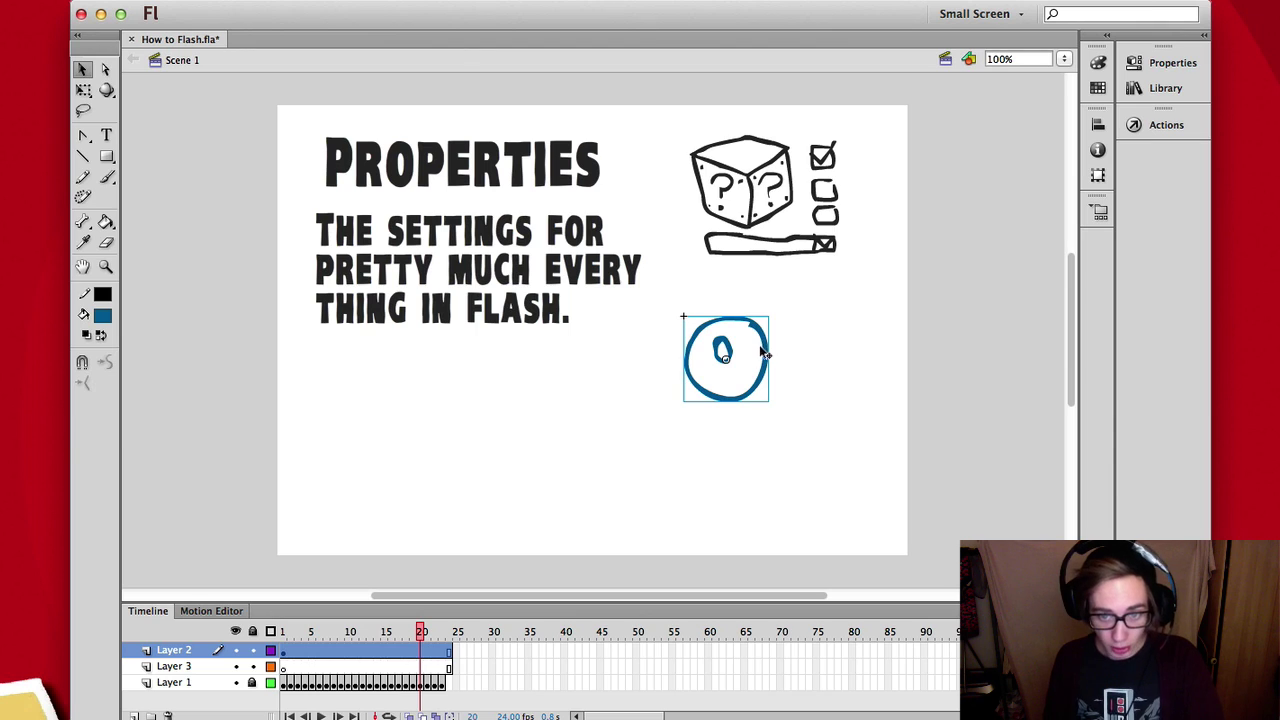
Examine the blue circle instance's display properties, including its blending and render options.
left_click(1152, 62)
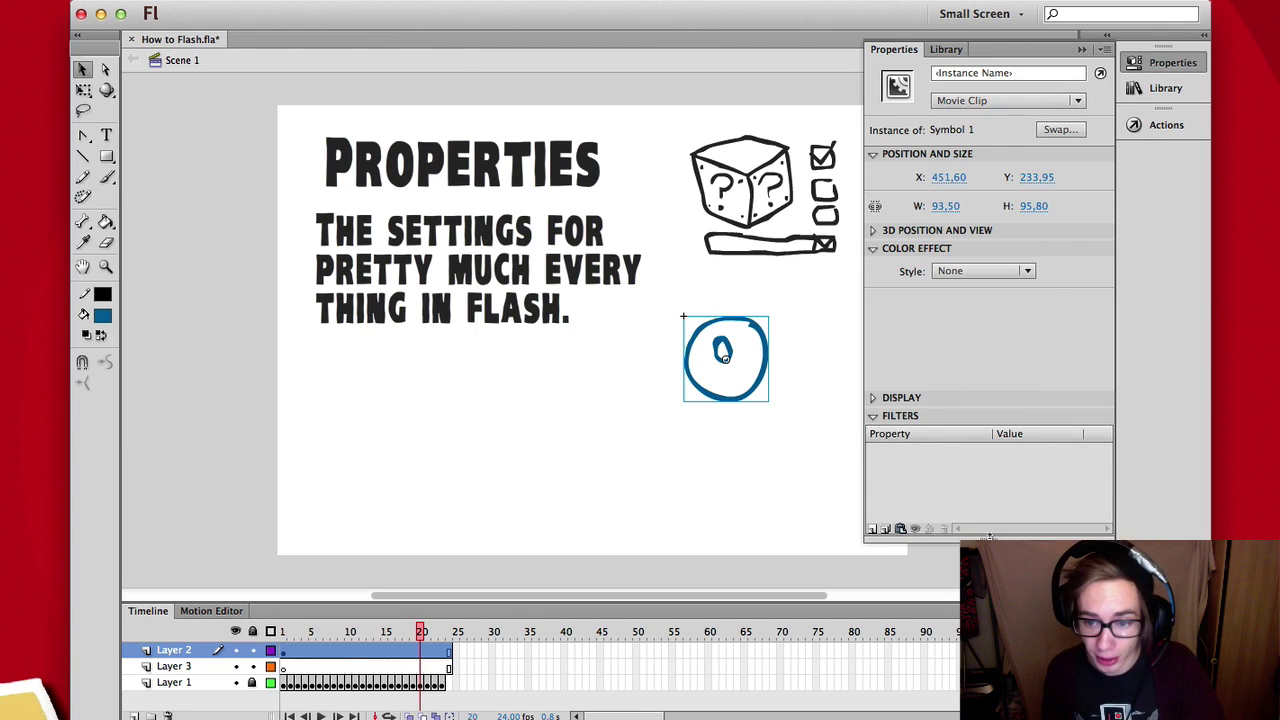
left_click_drag(988, 536, 880, 706)
left_click(903, 397)
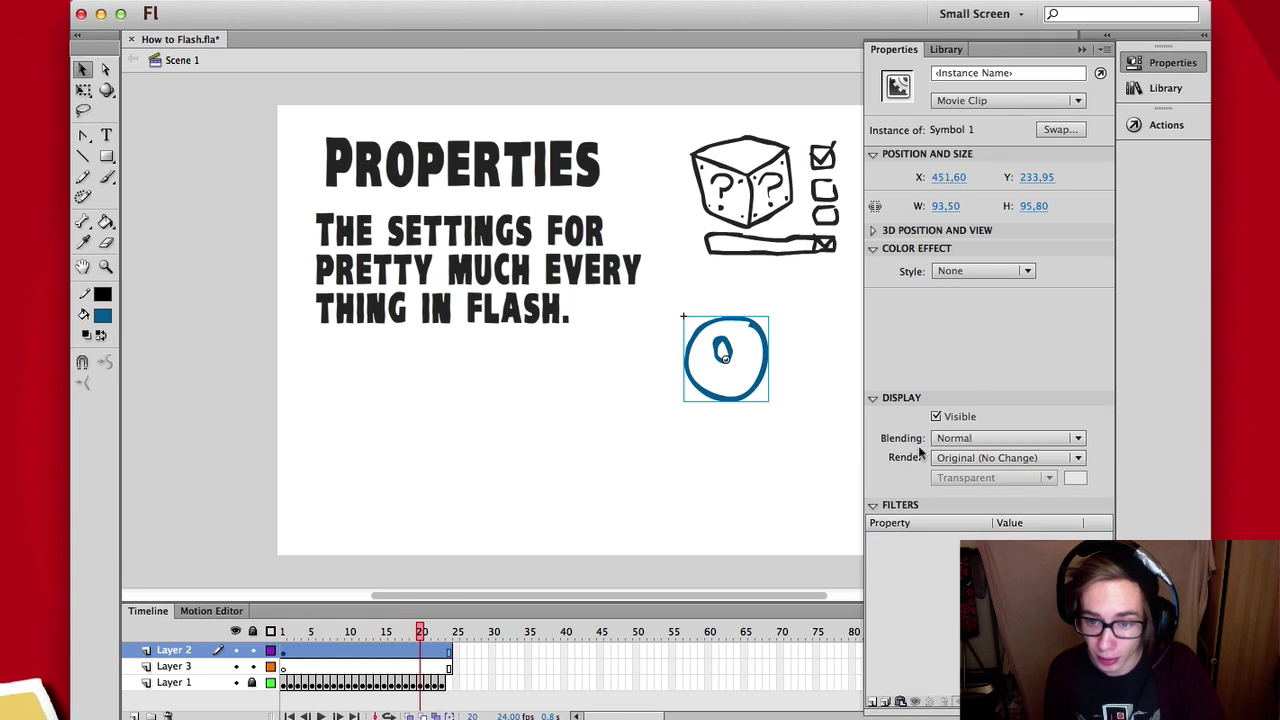
left_click(1005, 438)
left_click(975, 457)
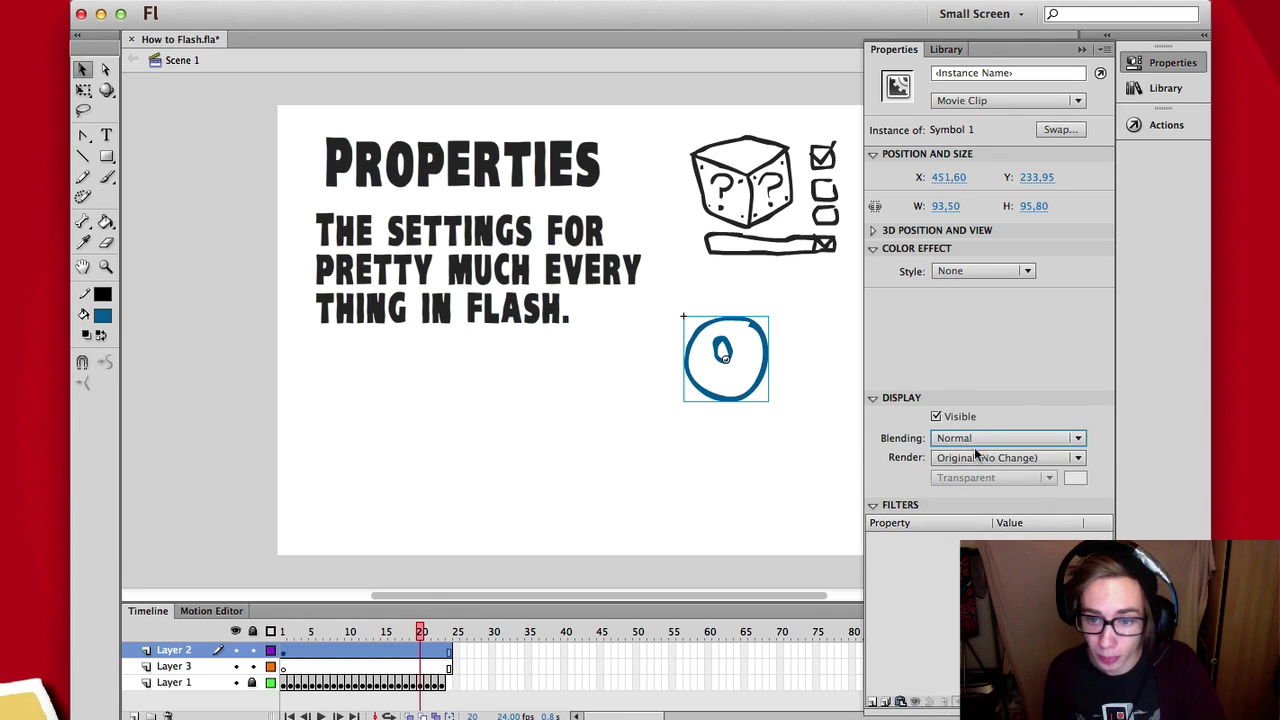
Apply the Alpha color effect style to the blue circle instance and collapse its properties.
left_click(1003, 271)
left_click(978, 360)
left_click(1001, 271)
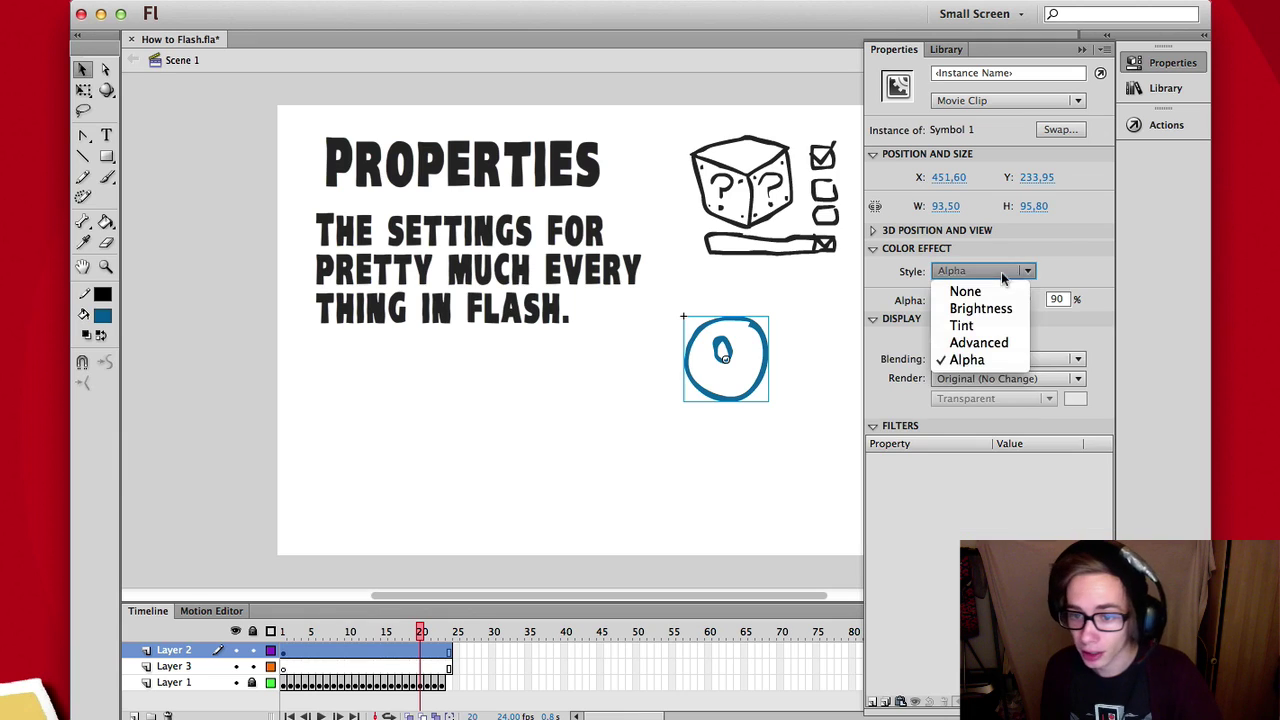
left_click(1163, 64)
left_click(1163, 64)
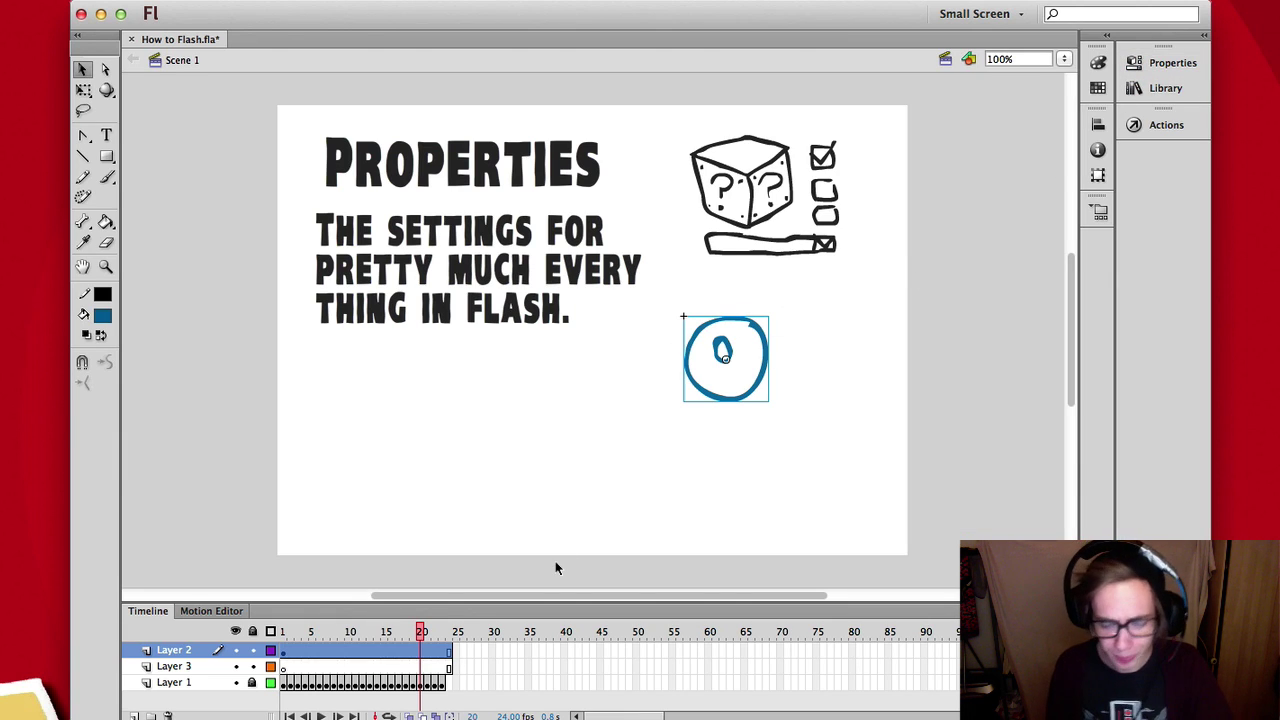
Delete the blue circle instance from the stage and advance to frame 21, the Colors slide.
key("Delete")
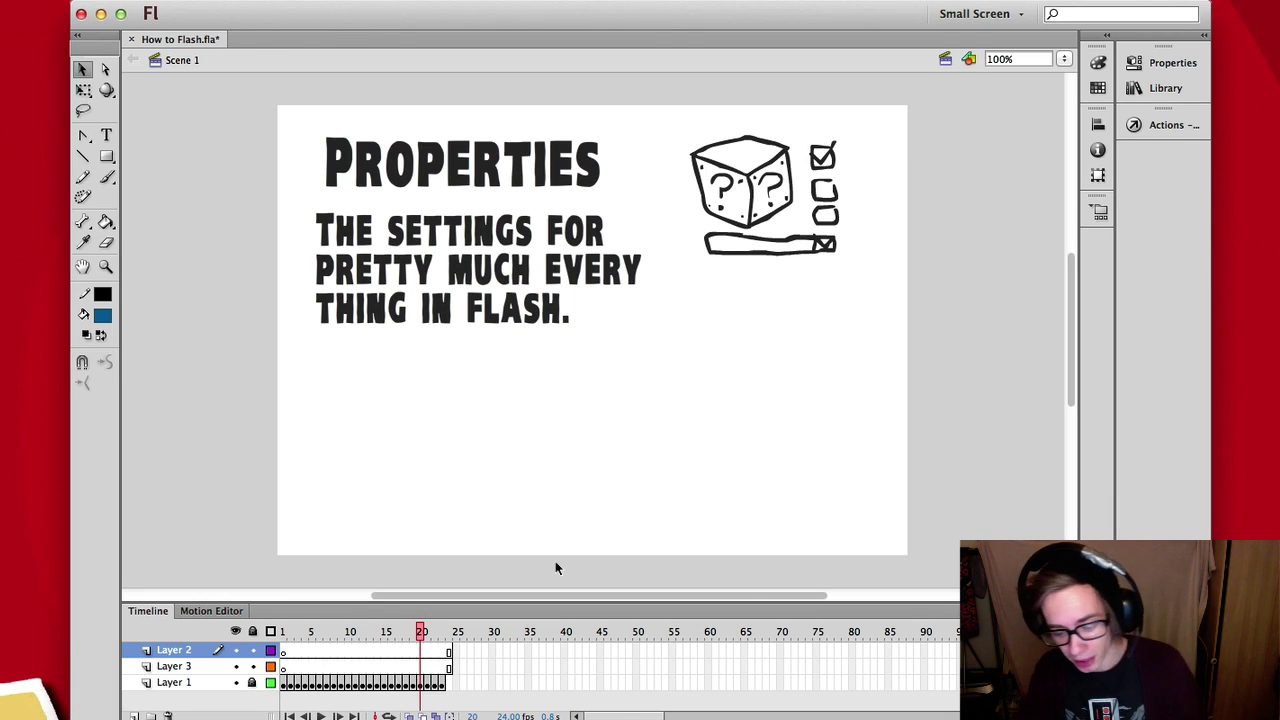
key("period")
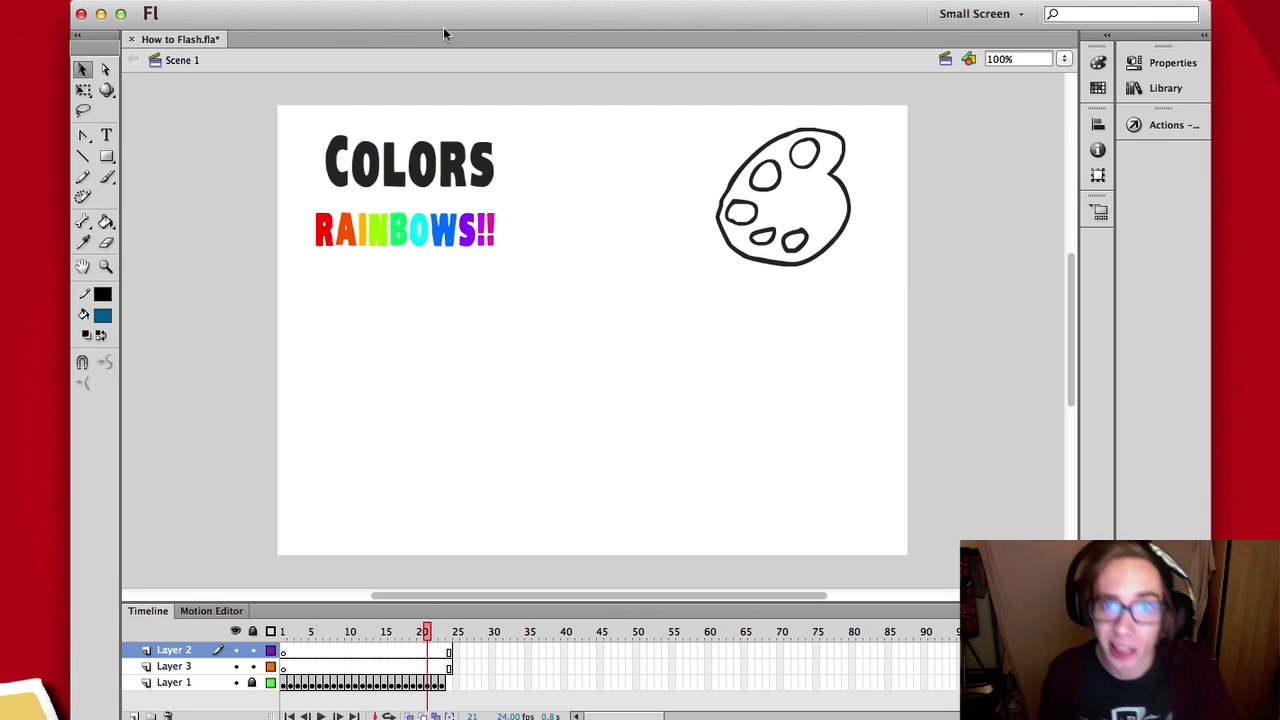
Set the Brush tool's fill color to near-black.
key("b")
left_click(104, 315)
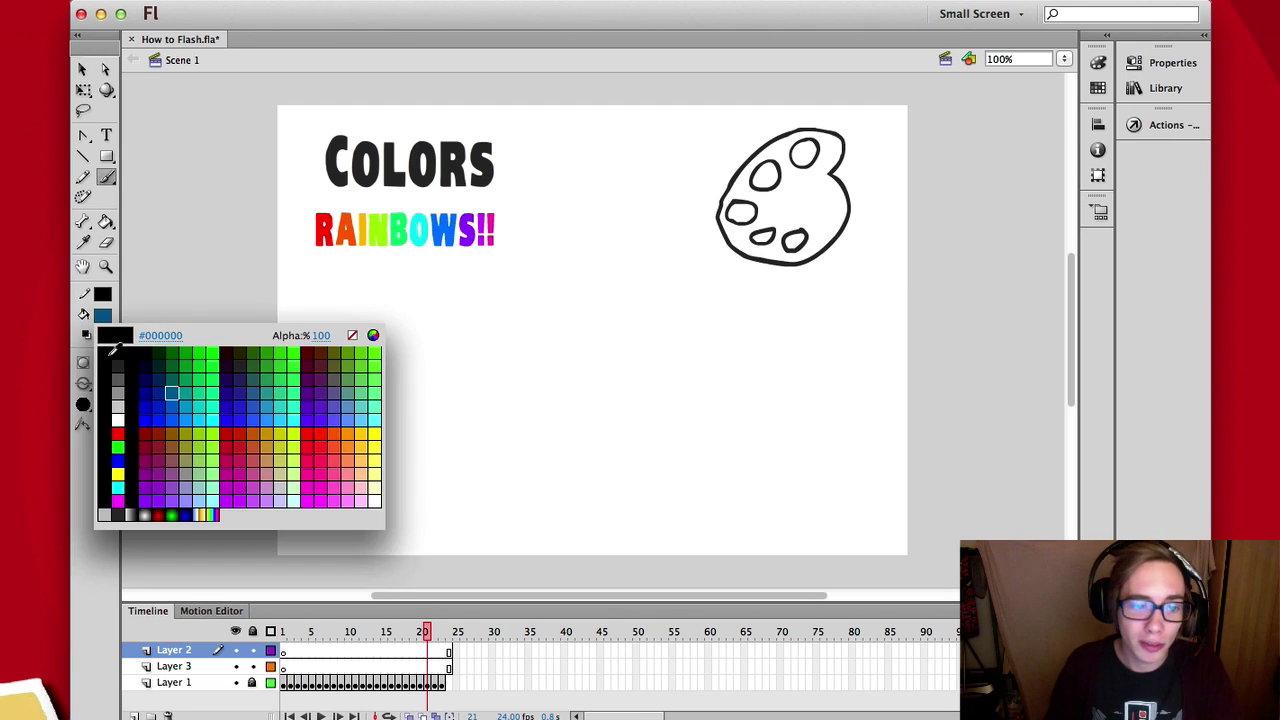
left_click(131, 379)
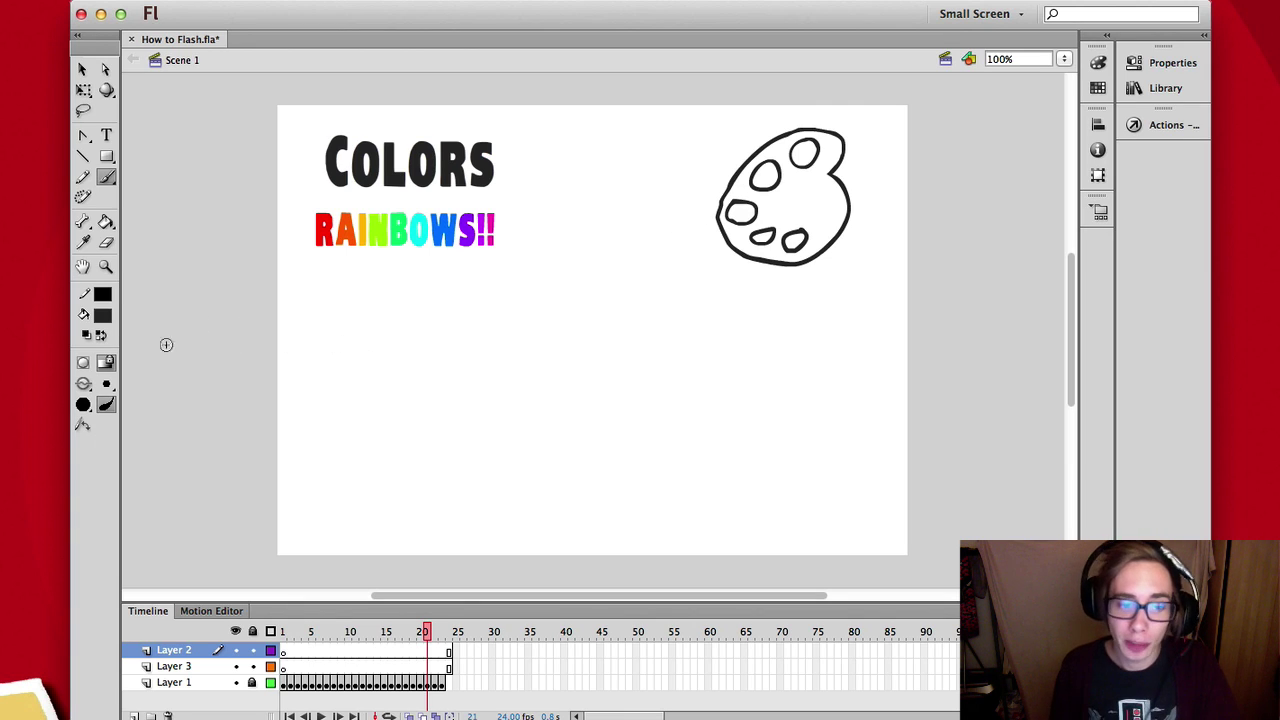
Save the document with the fill color set to cyan, and return the fill color to near-black.
left_click(103, 316)
left_click(176, 385)
left_click(104, 317)
left_click(188, 388)
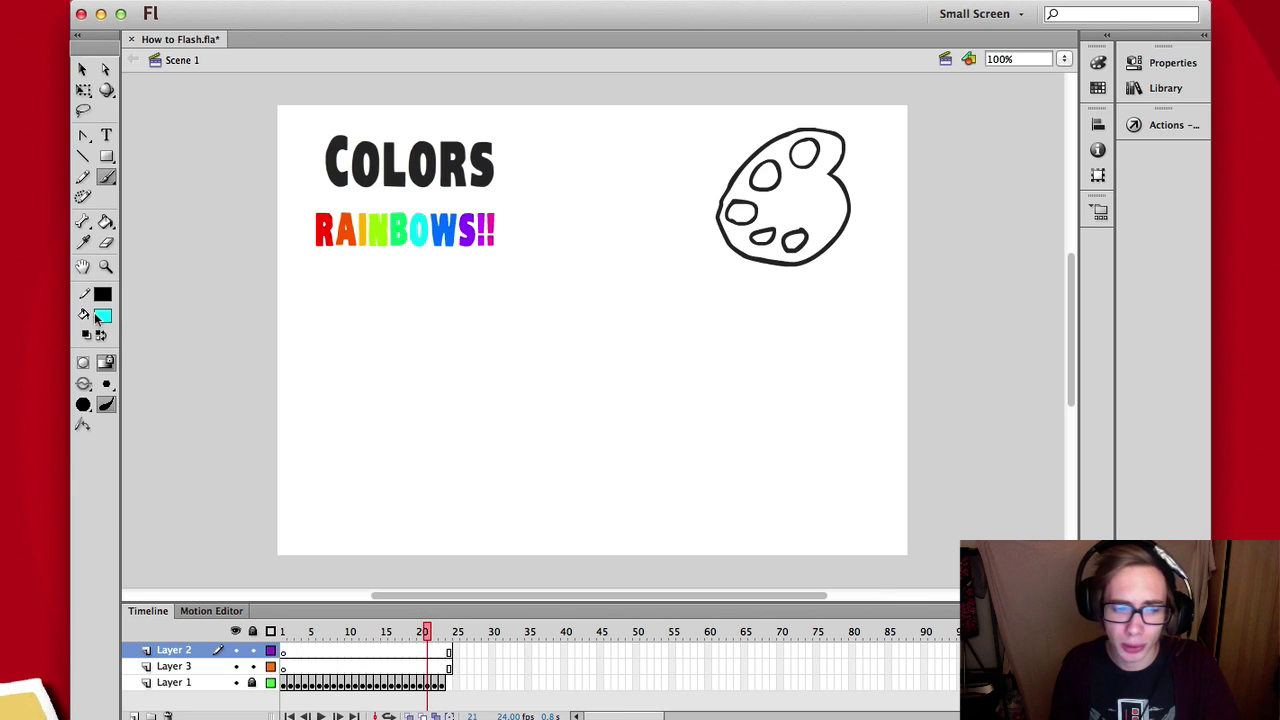
key("super+s")
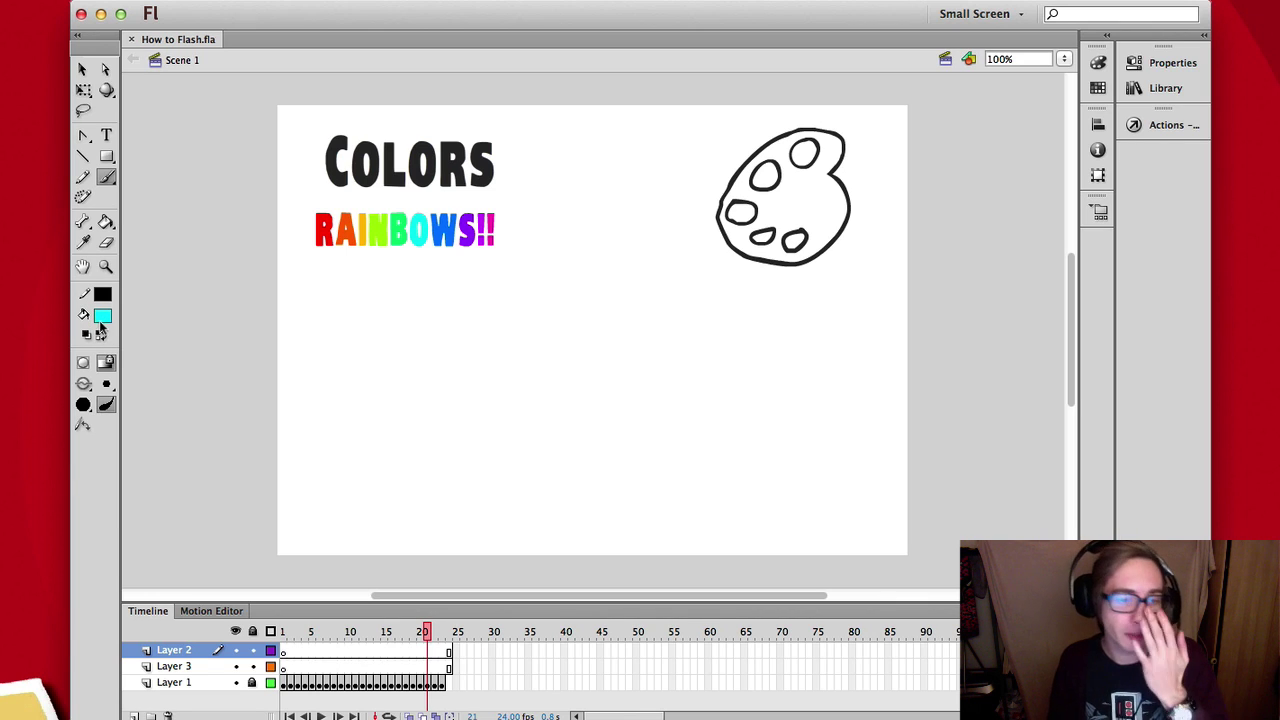
left_click(102, 318)
left_click(112, 364)
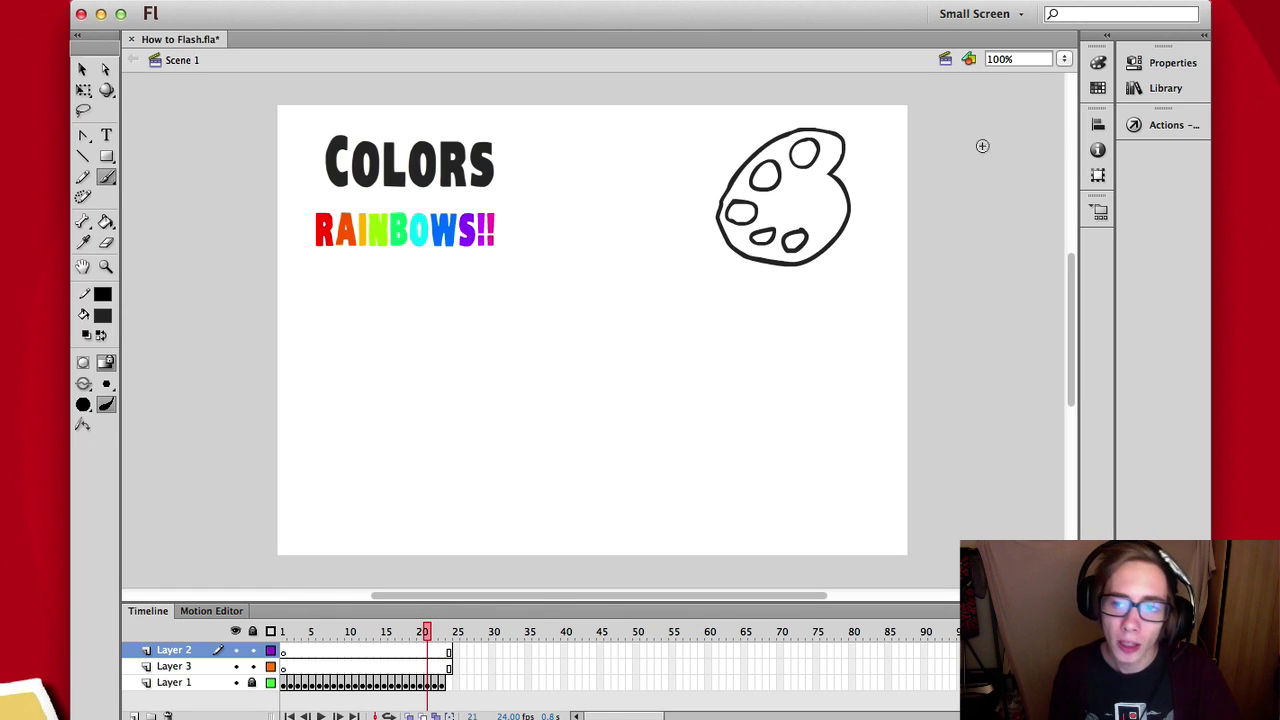
Mix a custom fill color using the hue, saturation and brightness pickers, from muted red 9B3F3F to blue 587FDB.
left_click(1096, 64)
left_click(952, 164)
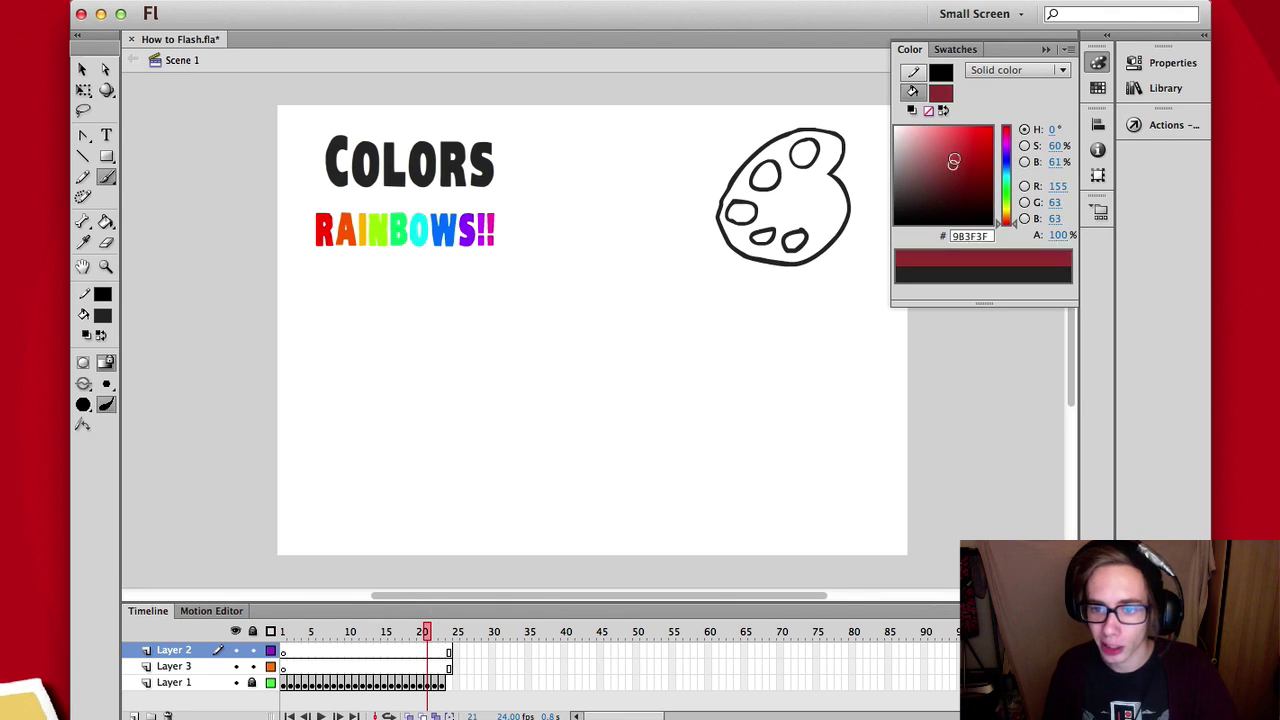
left_click(1024, 145)
left_click(957, 148)
left_click(1024, 161)
left_click(1024, 129)
mouse_move(941, 147)
left_mouse_down()
mouse_move(957, 126)
mouse_move(955, 140)
left_mouse_up()
left_click(1024, 145)
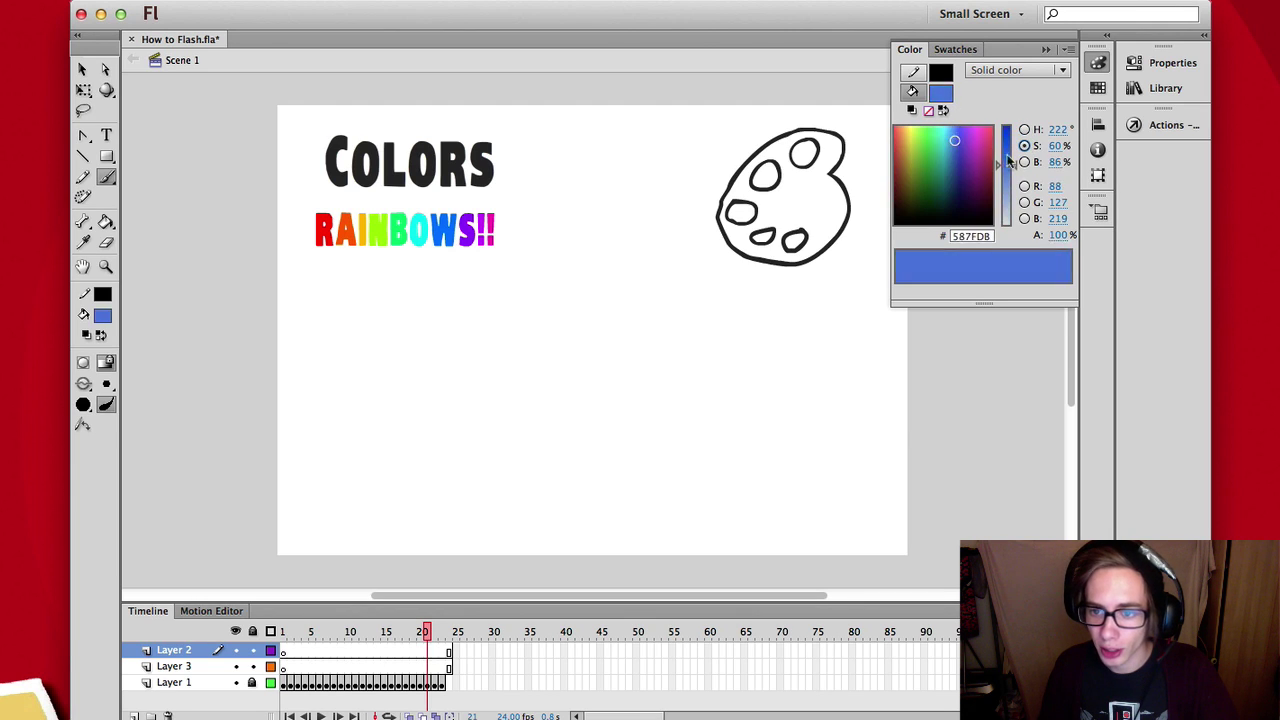
Try blue and magenta swatches as the fill color, ending on near-black.
left_click(1098, 62)
left_click(1098, 88)
left_click(988, 95)
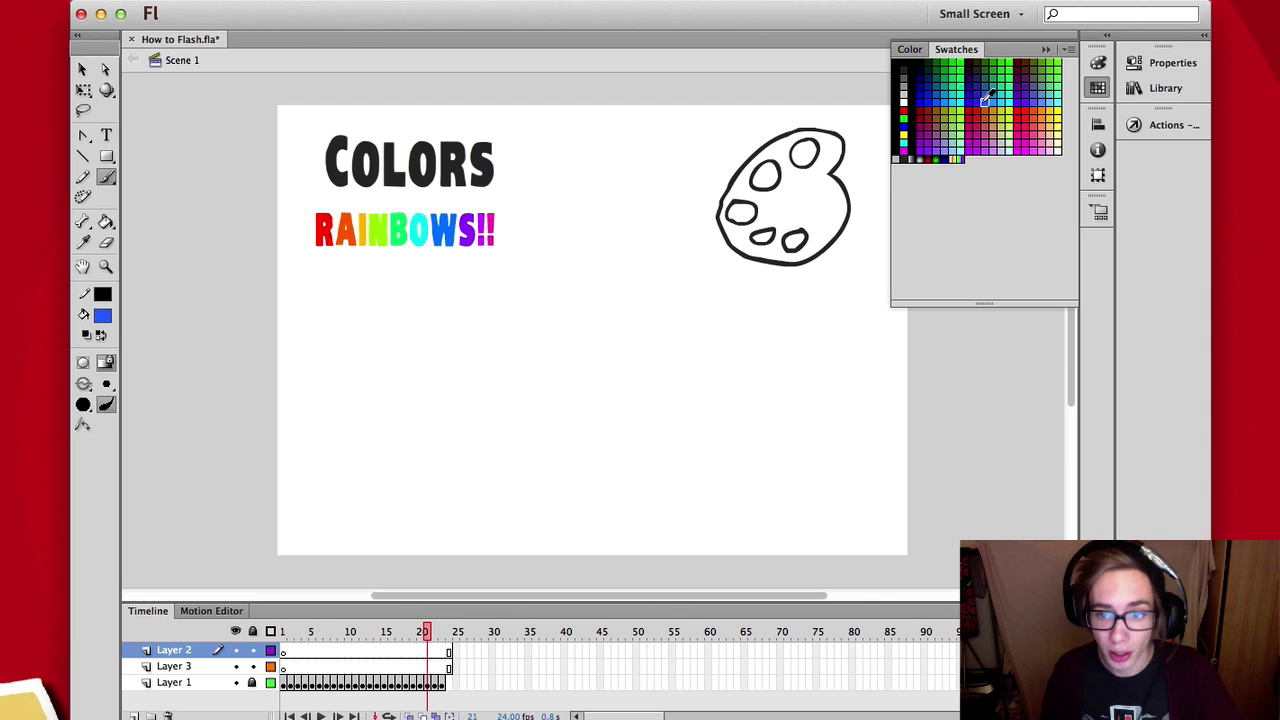
left_click(968, 127)
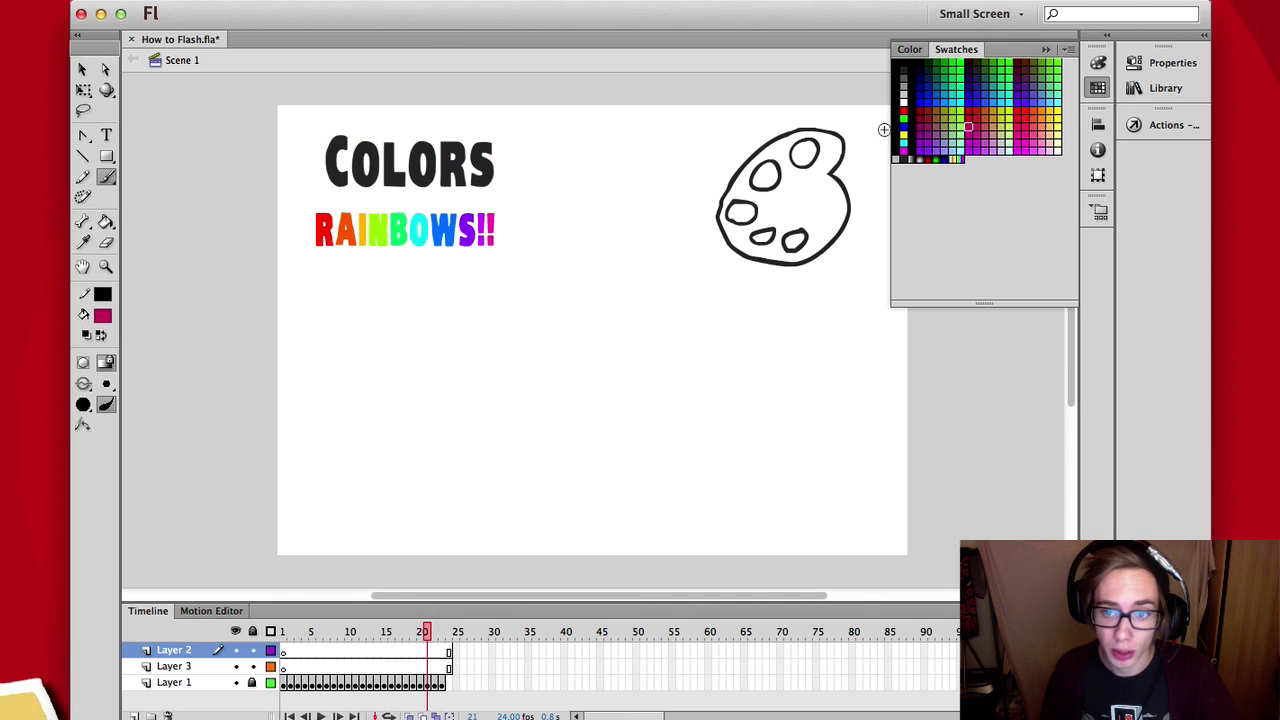
left_click(904, 74)
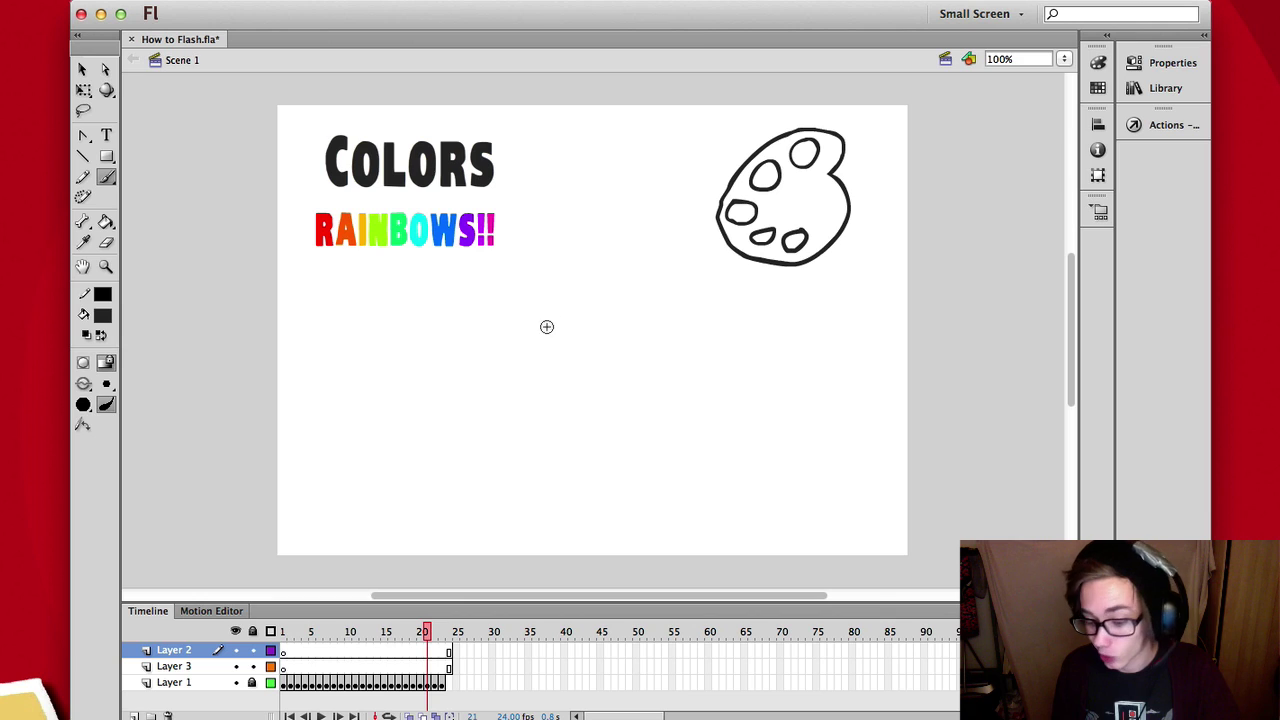
Advance to frame 22, the Library slide, and place Symbol 1 and Face side by side from the library.
key(".")
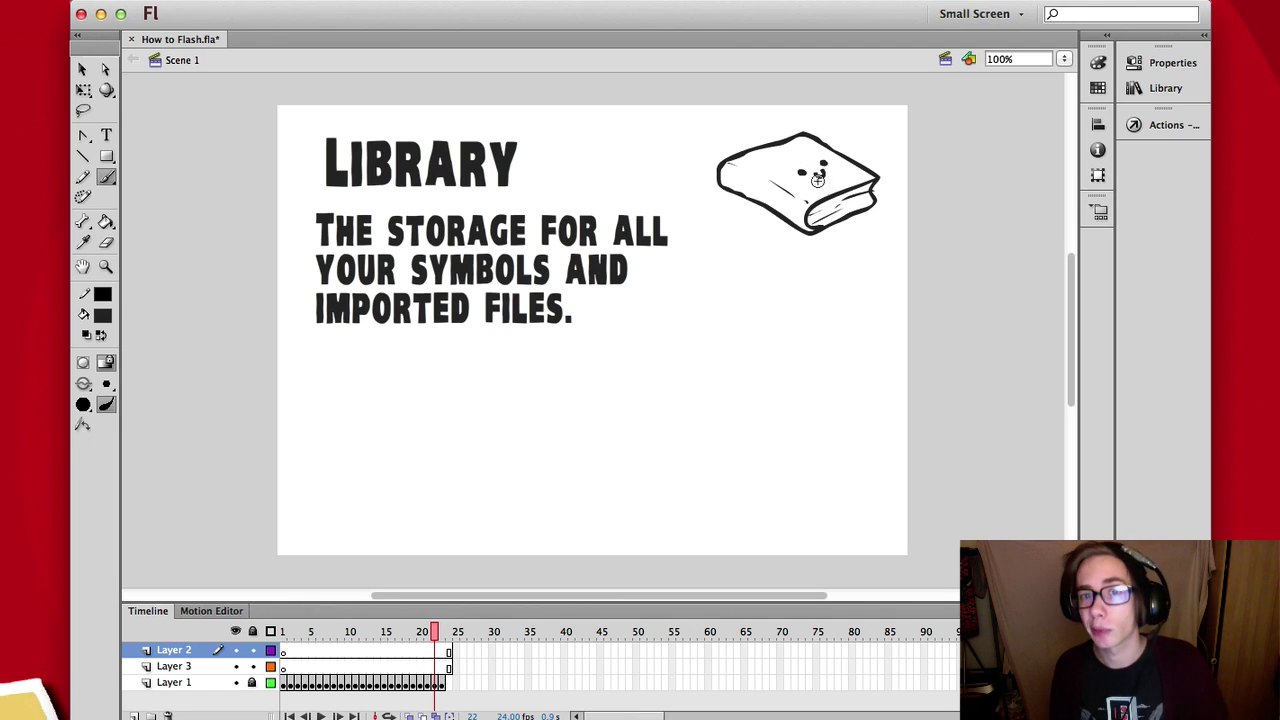
left_click(1142, 92)
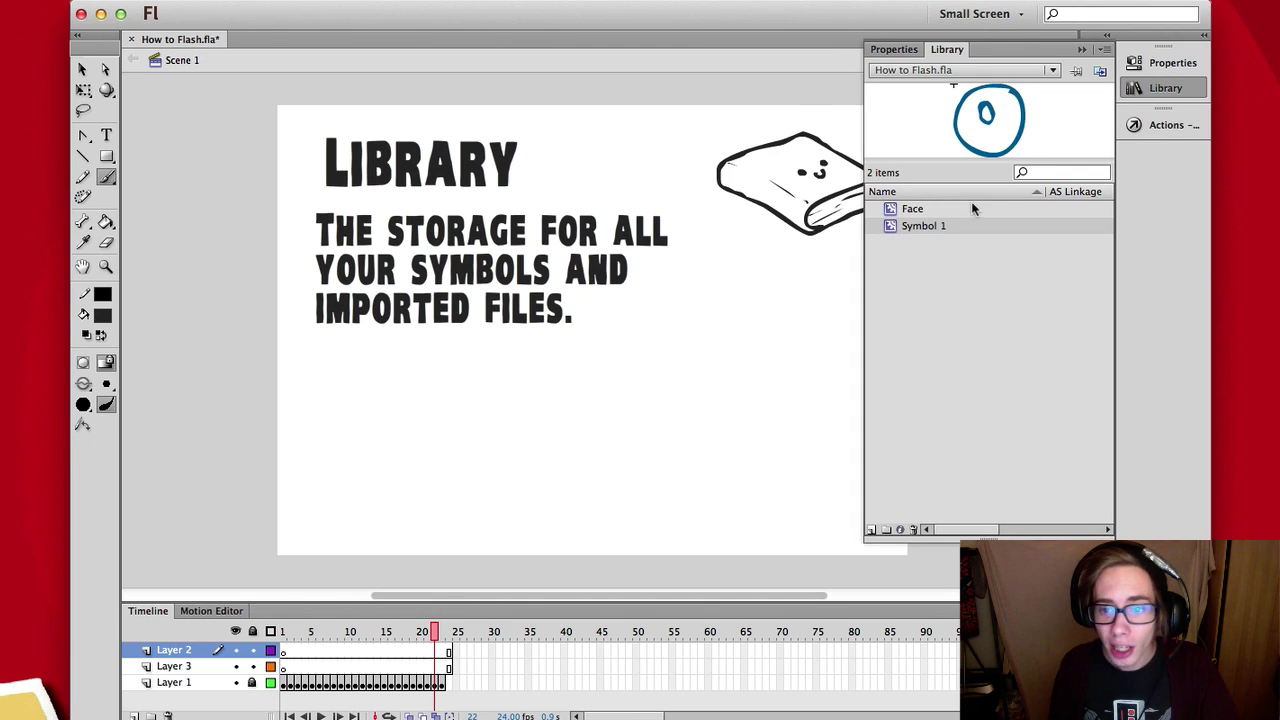
left_click_drag(898, 229, 684, 358)
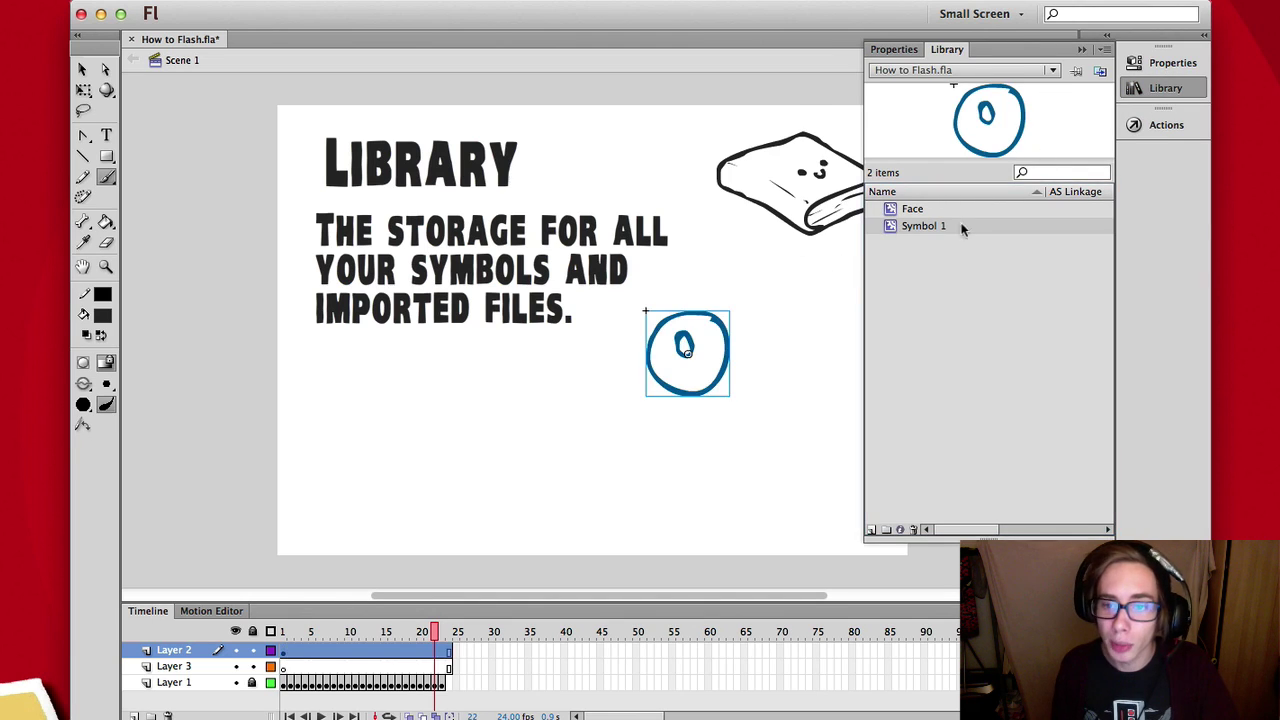
left_click(910, 210)
left_click_drag(908, 218, 790, 386)
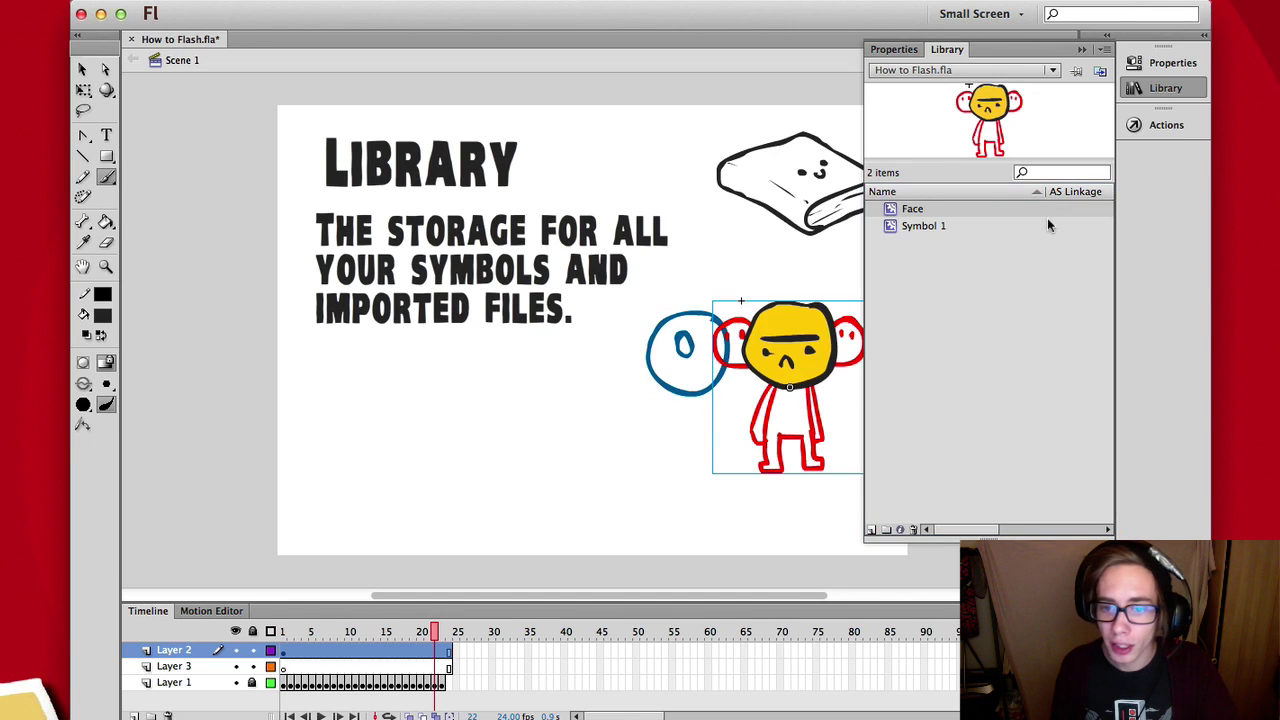
left_click(1166, 90)
key("v")
left_click_drag(753, 394, 778, 384)
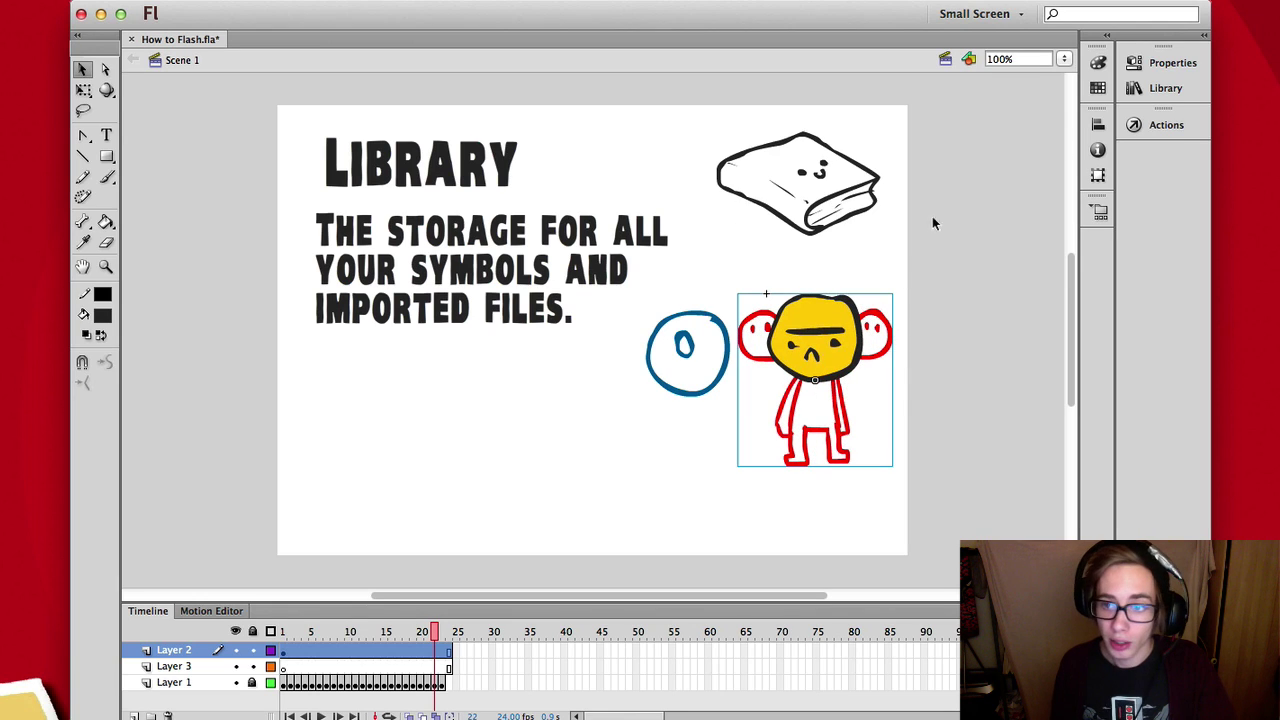
Preview both library symbols and place a second Face instance on the stage below and to the left of the blue circle.
left_click(1183, 90)
left_click(985, 222)
left_click(1000, 209)
left_click(1004, 225)
left_click(1014, 209)
left_click(1013, 225)
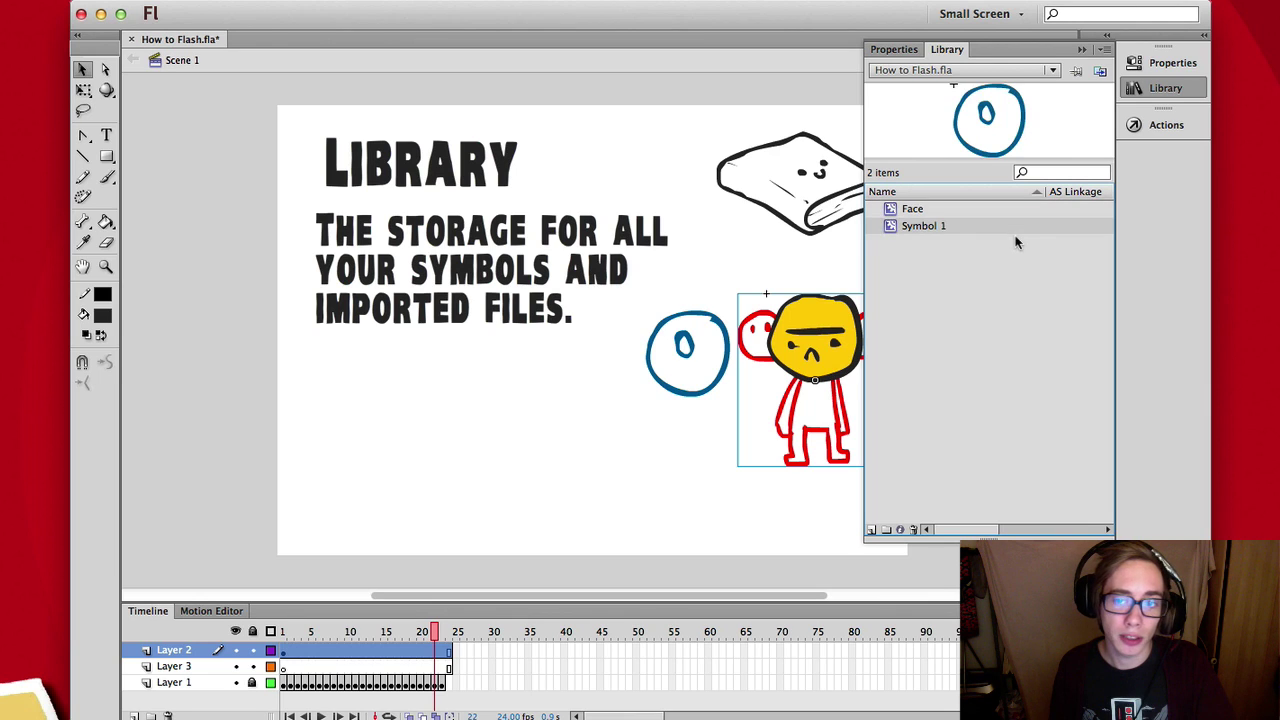
left_click_drag(1000, 214, 630, 437)
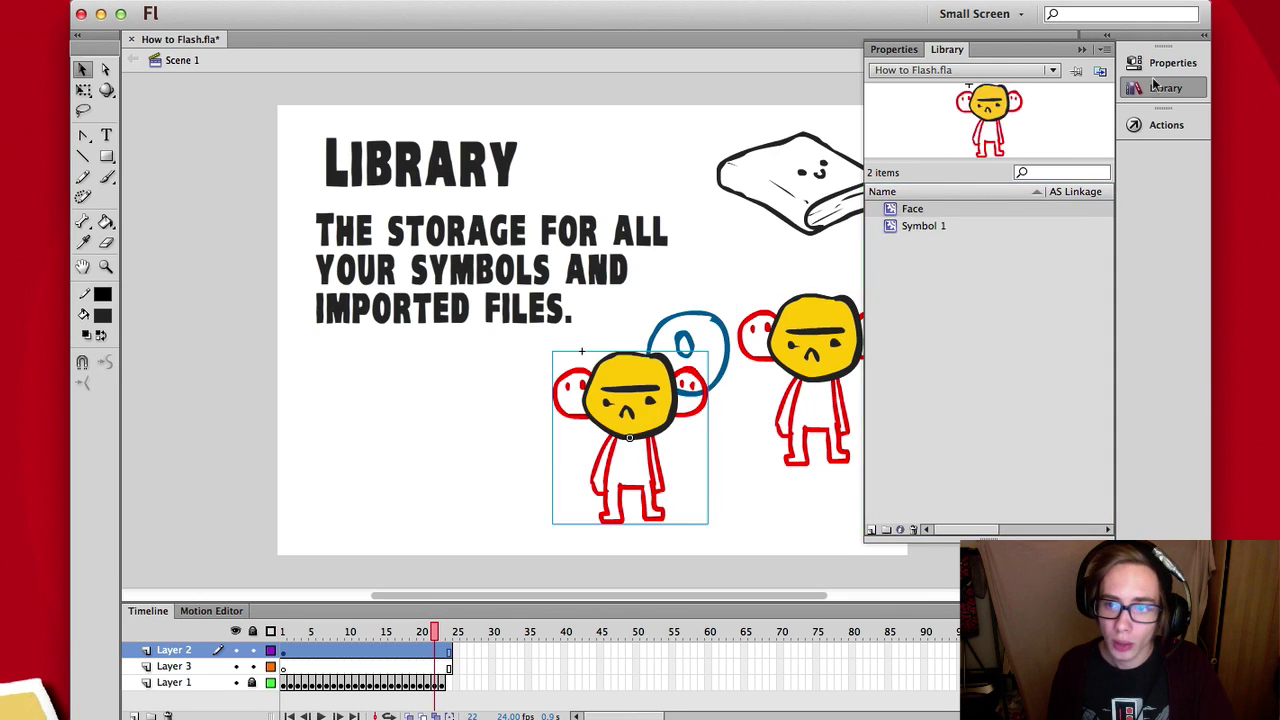
left_click(1156, 86)
Inside the new Face instance, convert the yellow head to a movie clip symbol named "the real face".
double_click(640, 390)
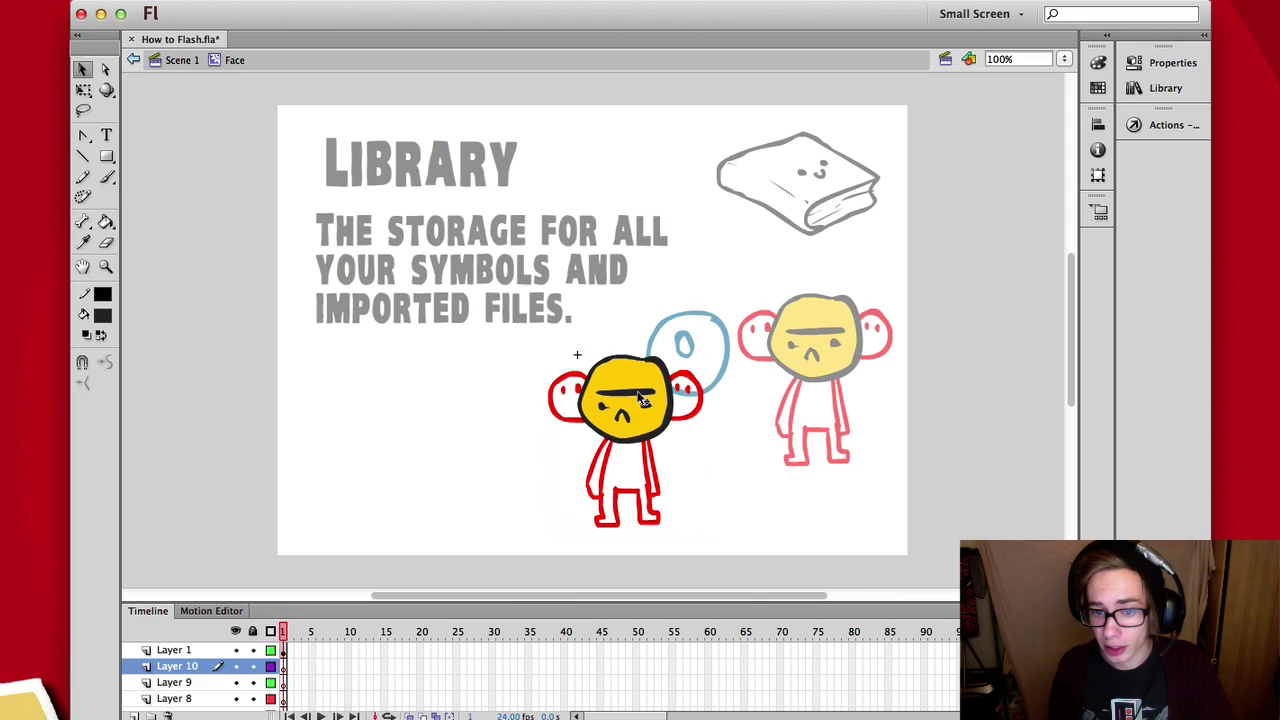
left_click(668, 426)
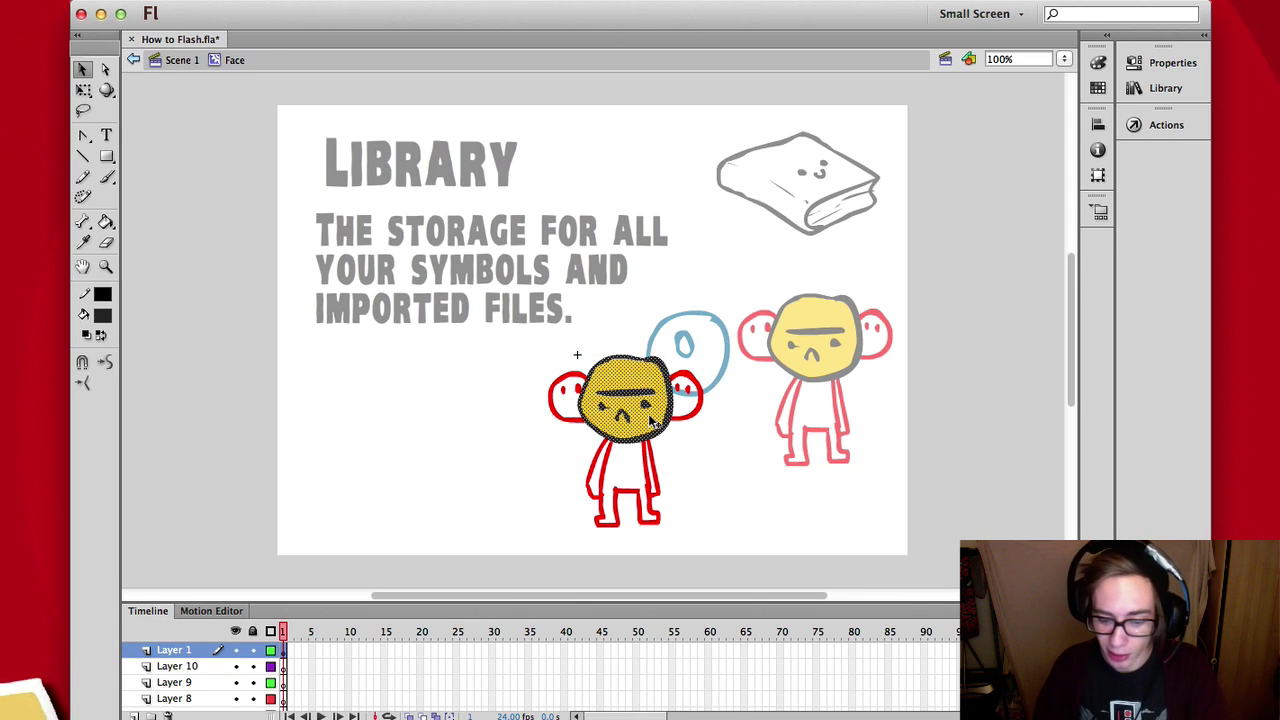
key("F8")
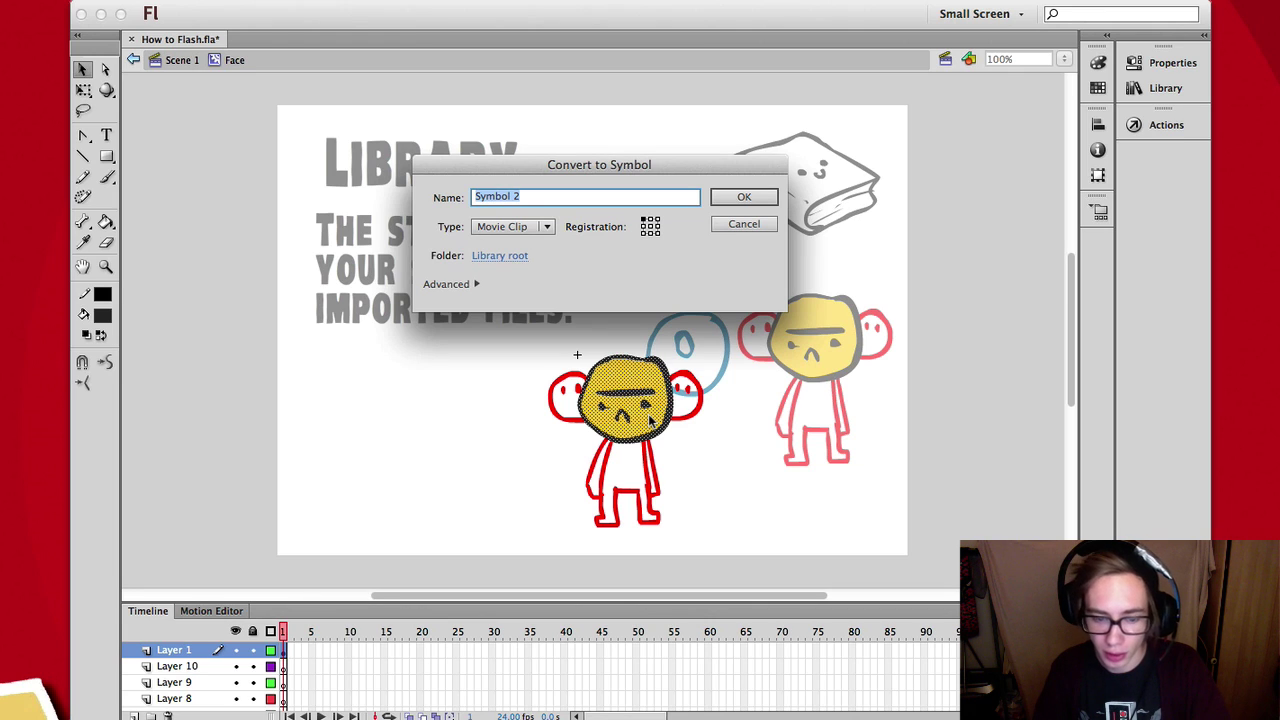
type("the real fa")
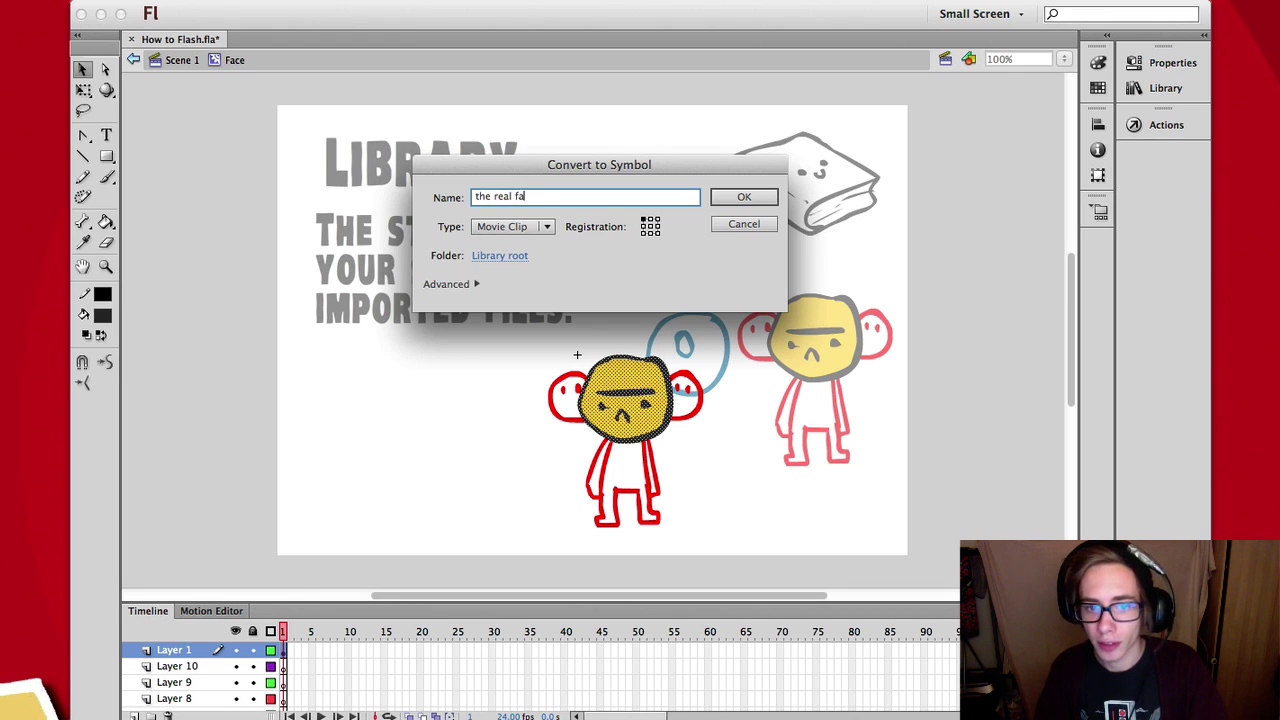
type("ce")
key("Return")
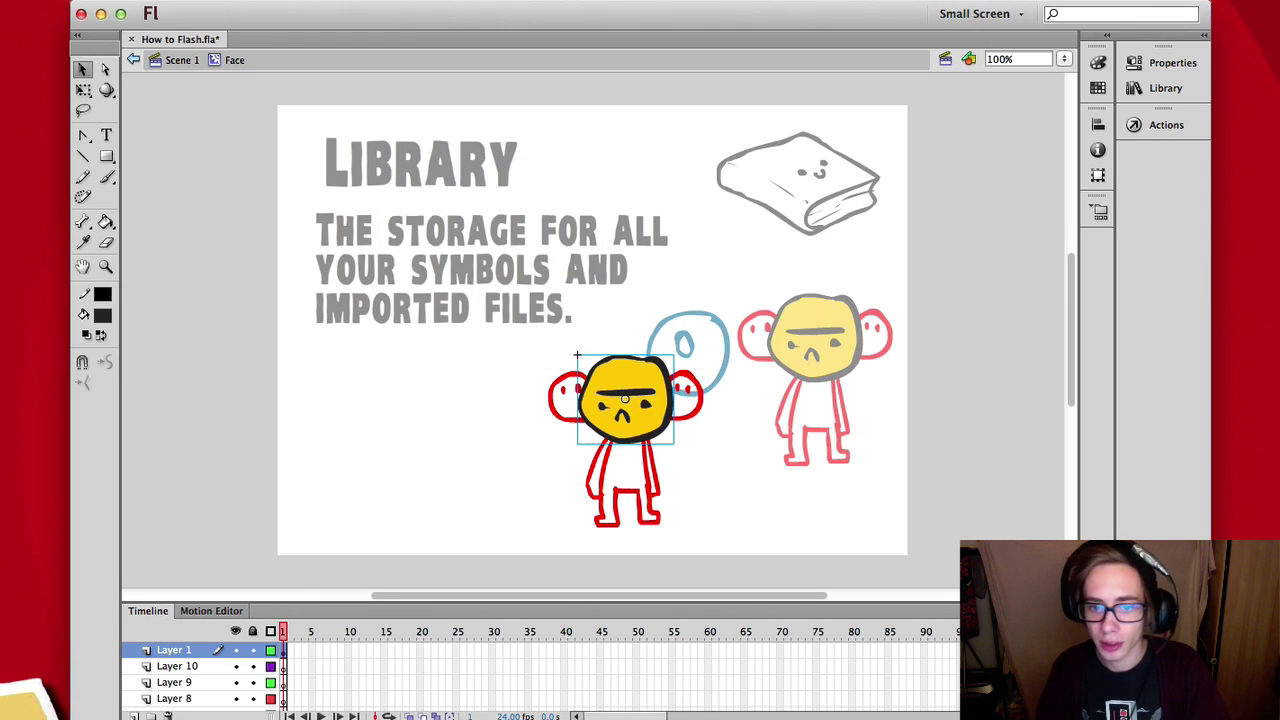
Return to the main scene, move the blue circle up and line up the first Face instance beside the second.
double_click(703, 467)
left_click_drag(722, 380, 729, 318)
left_click_drag(815, 345, 786, 400)
Move the yellow head up off the body inside the Face symbol, and undo the move.
double_click(662, 415)
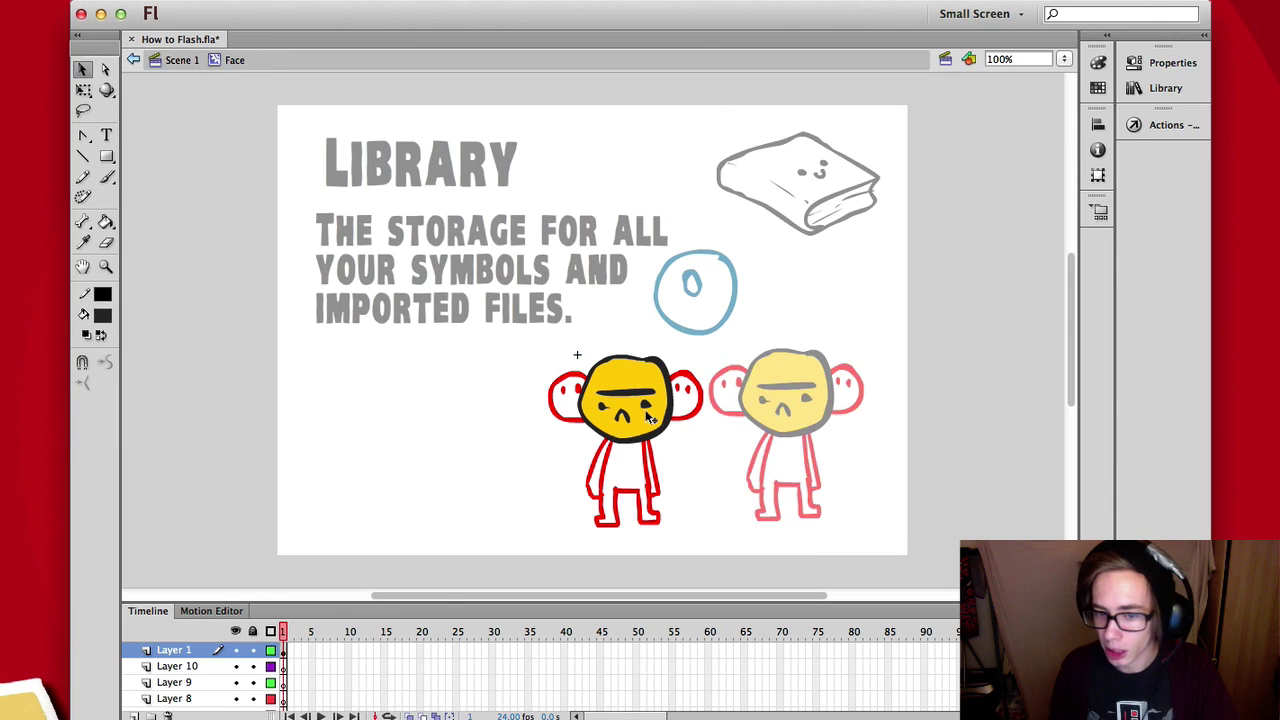
left_click(664, 430)
left_click_drag(660, 428, 688, 387)
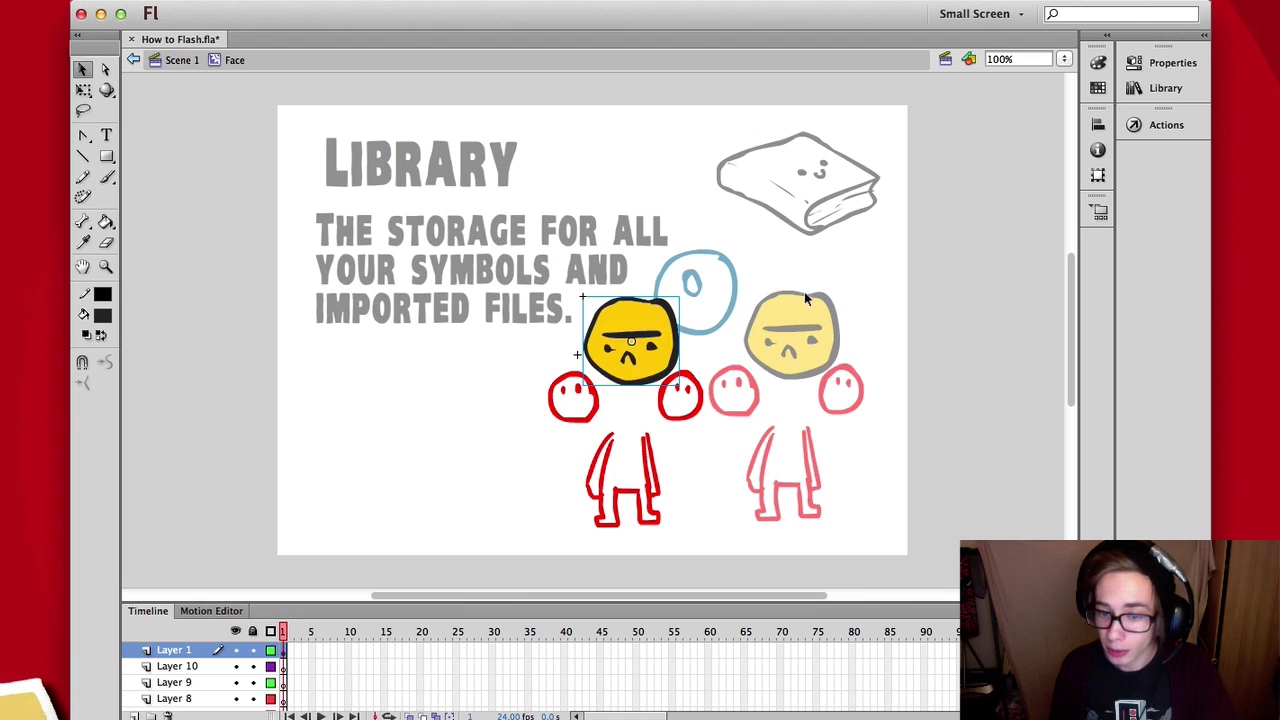
key("super+z")
key("super+z")
double_click(857, 335)
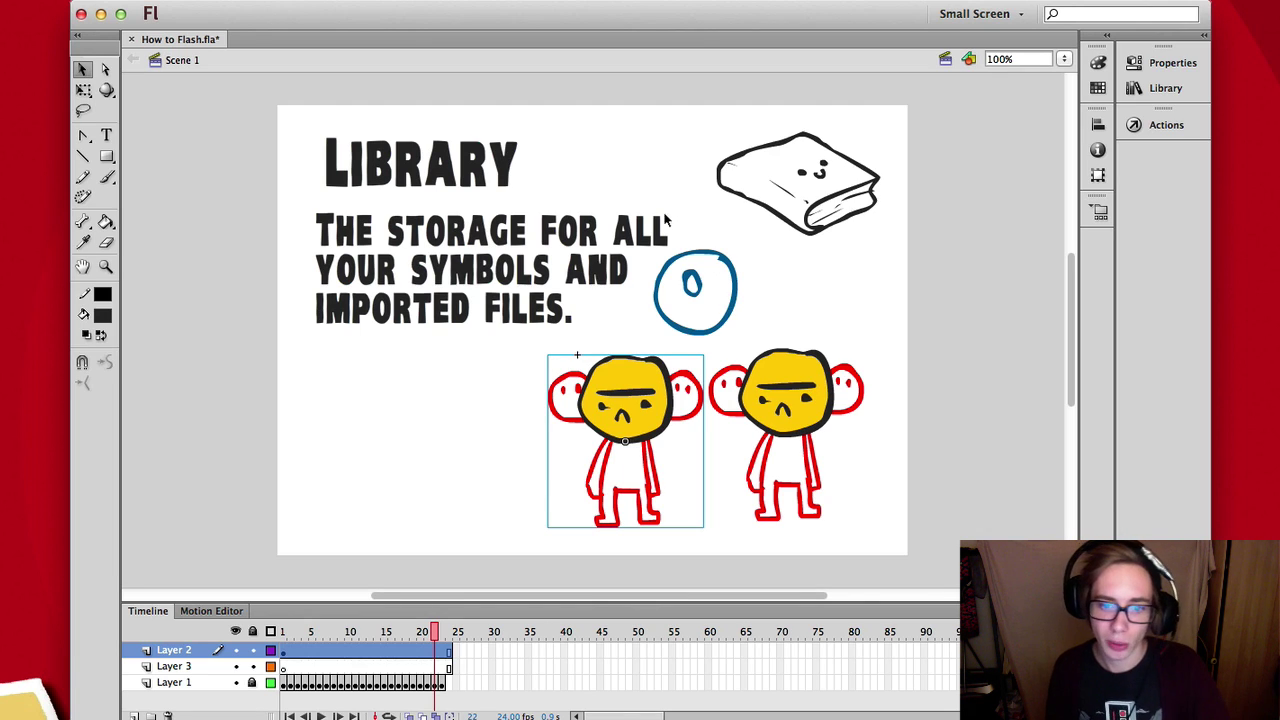
Duplicate the Face instance to the left, and recolor the red ears and body inside the symbol near-black.
left_click_drag(655, 413, 497, 412)
double_click(497, 412)
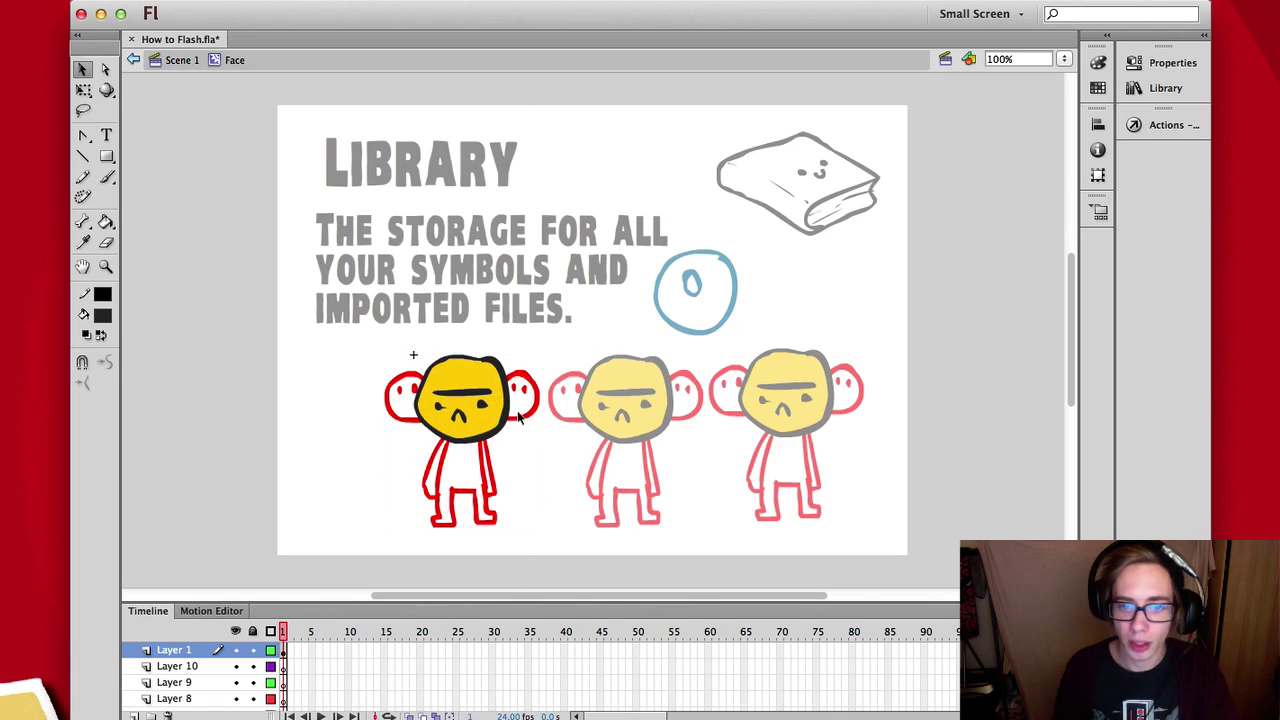
key("super+a")
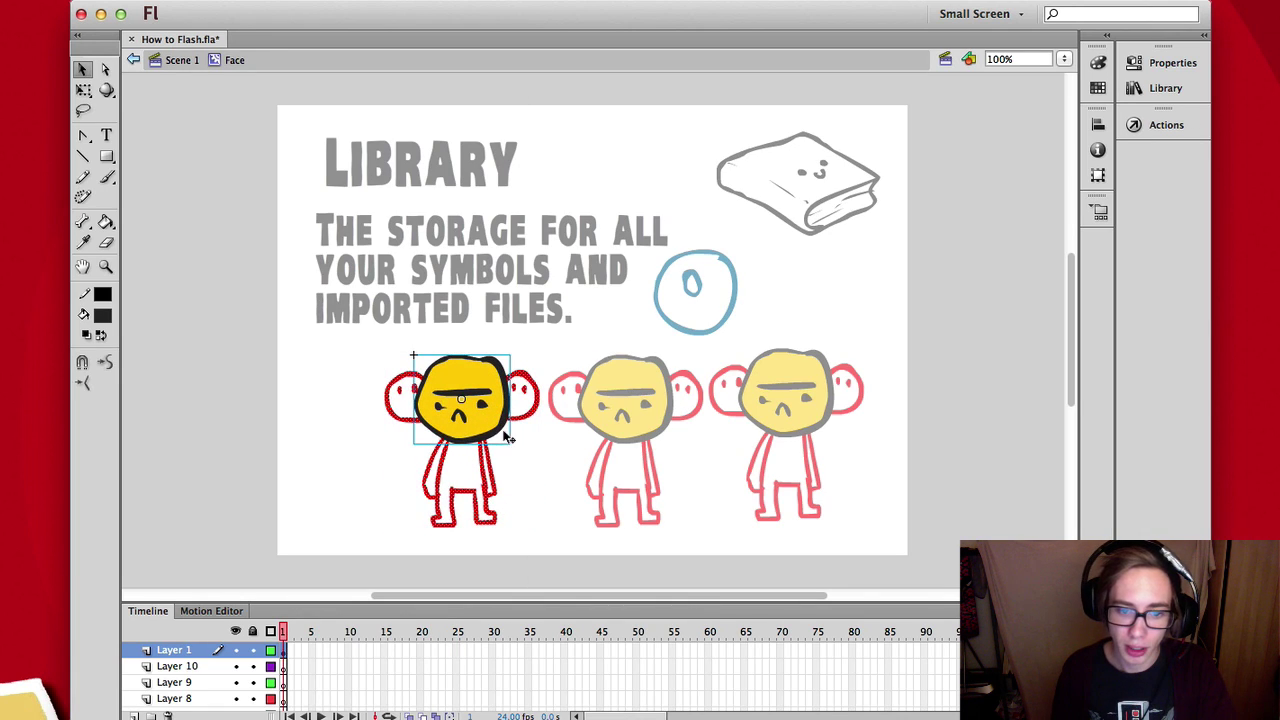
left_click(102, 315)
left_click(118, 367)
left_click(534, 518)
double_click(536, 486)
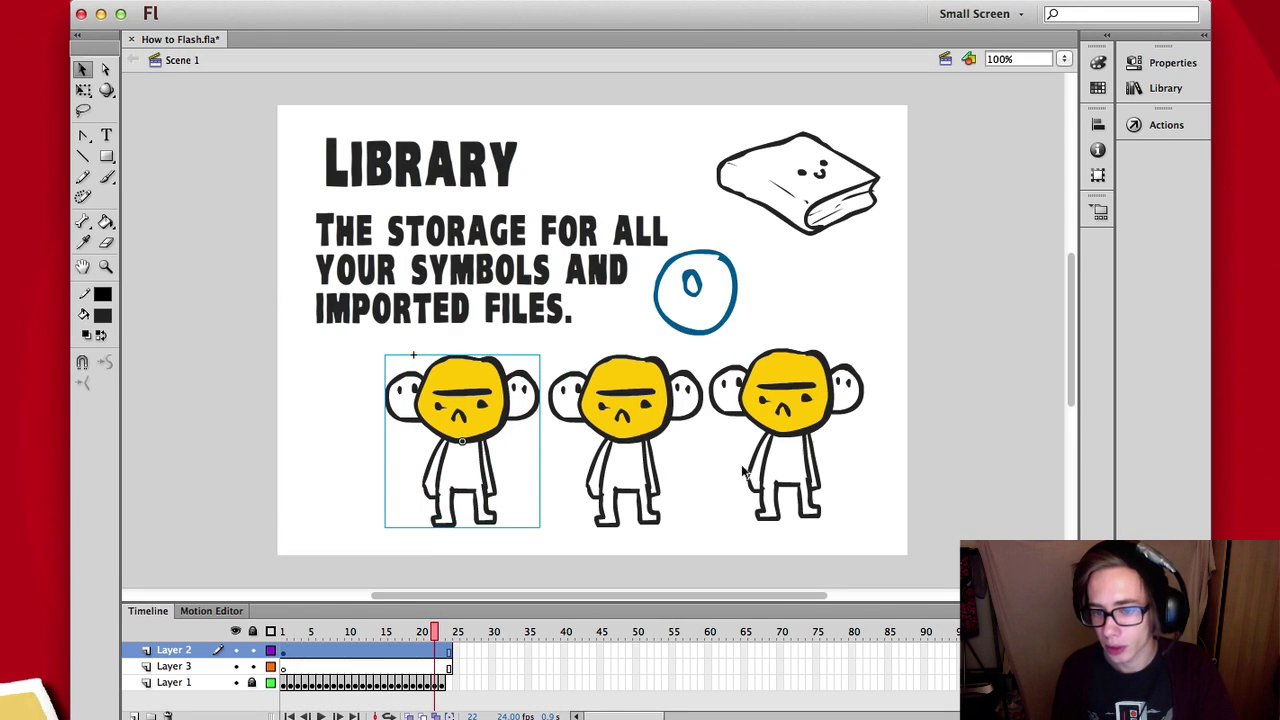
Shift the middle and right Face instances slightly, and delete all the sample artwork from the stage.
left_click(786, 413)
left_click(678, 432)
left_click(714, 491)
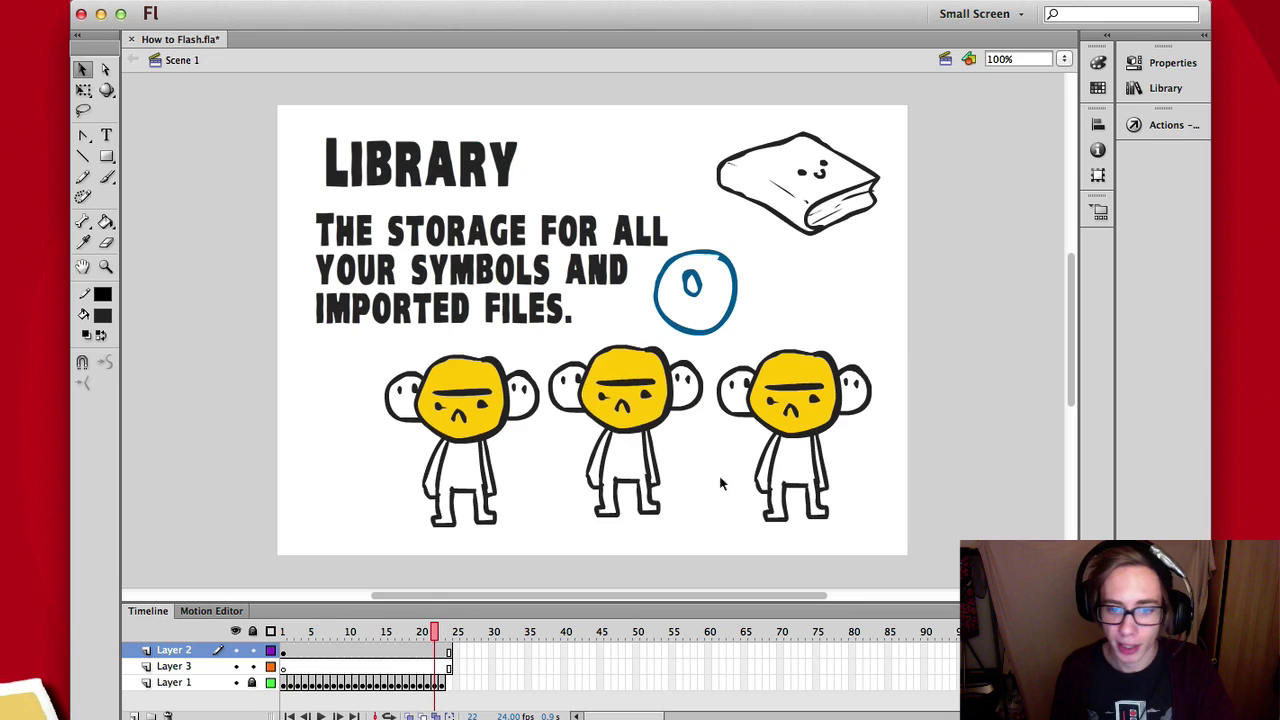
key("super+a")
key("Delete")
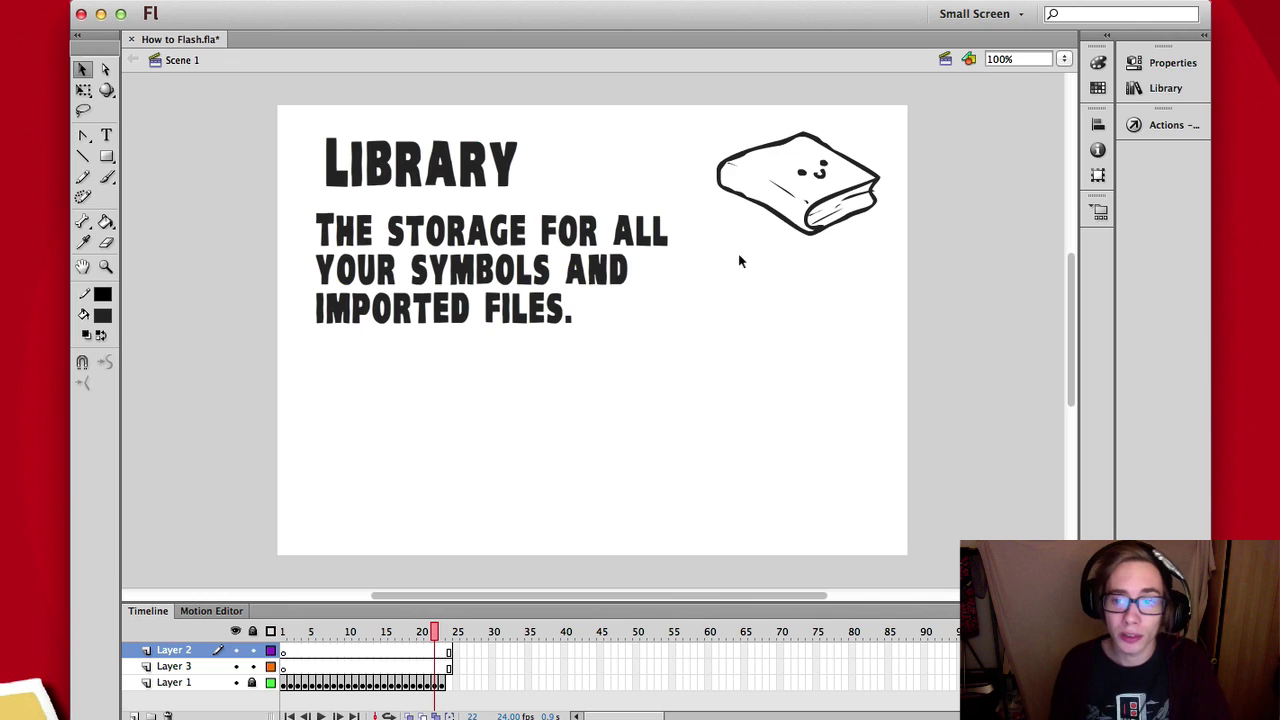
Check the symbols stored in the library and advance to frame 23, the Saving slide.
left_click(1186, 91)
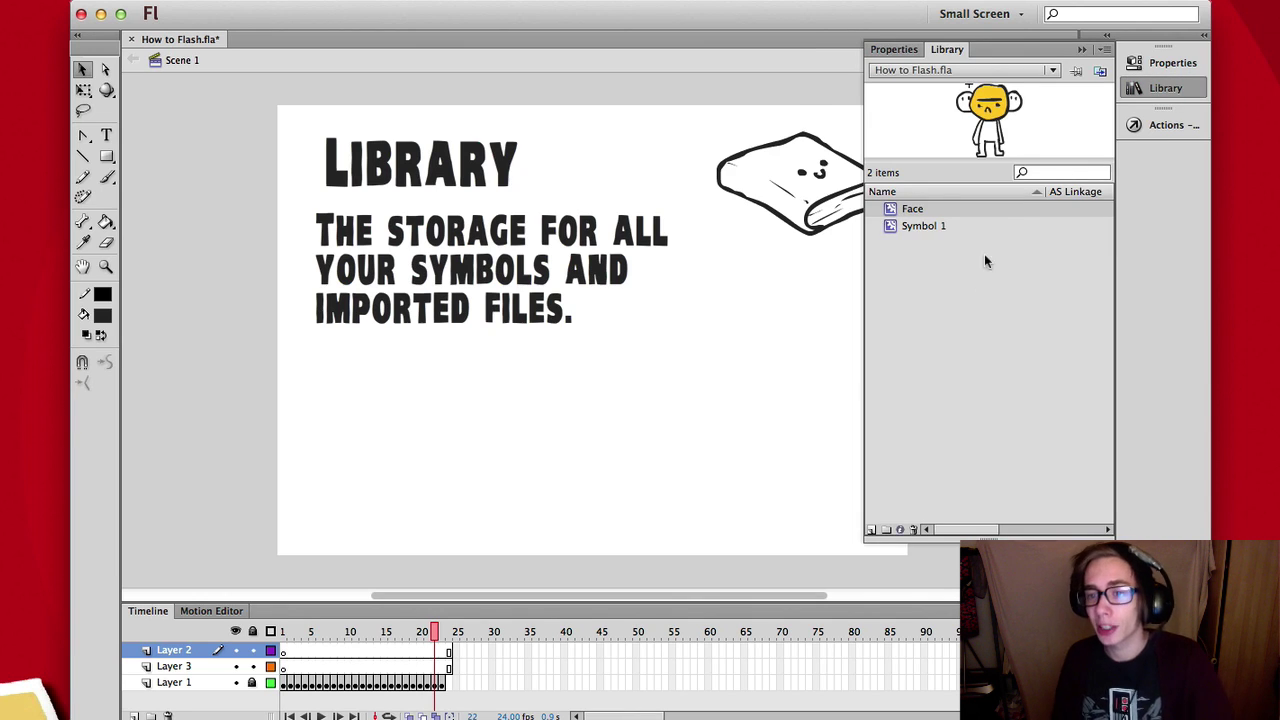
left_click(798, 95)
key("period")
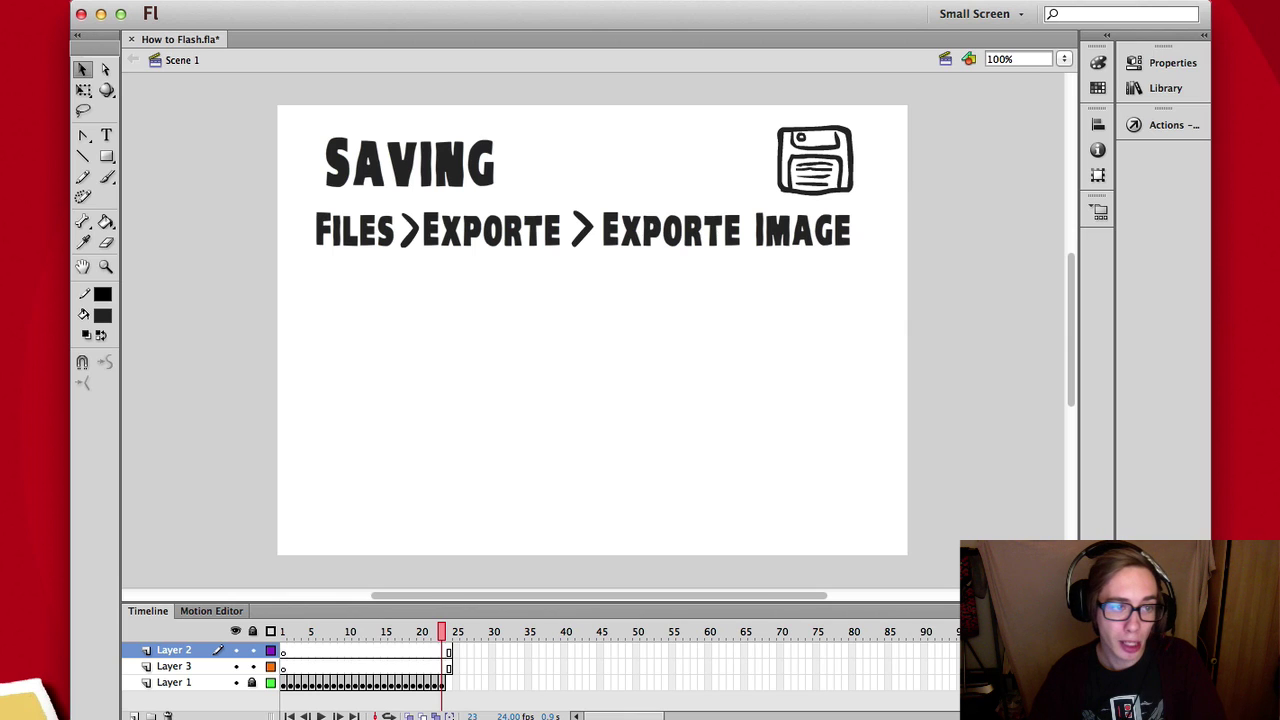
Export the slide to the Desktop as How to Flash.png, 1400 by 1000 pixels, 24 bit, full document size with Stage background.
left_click(608, 5)
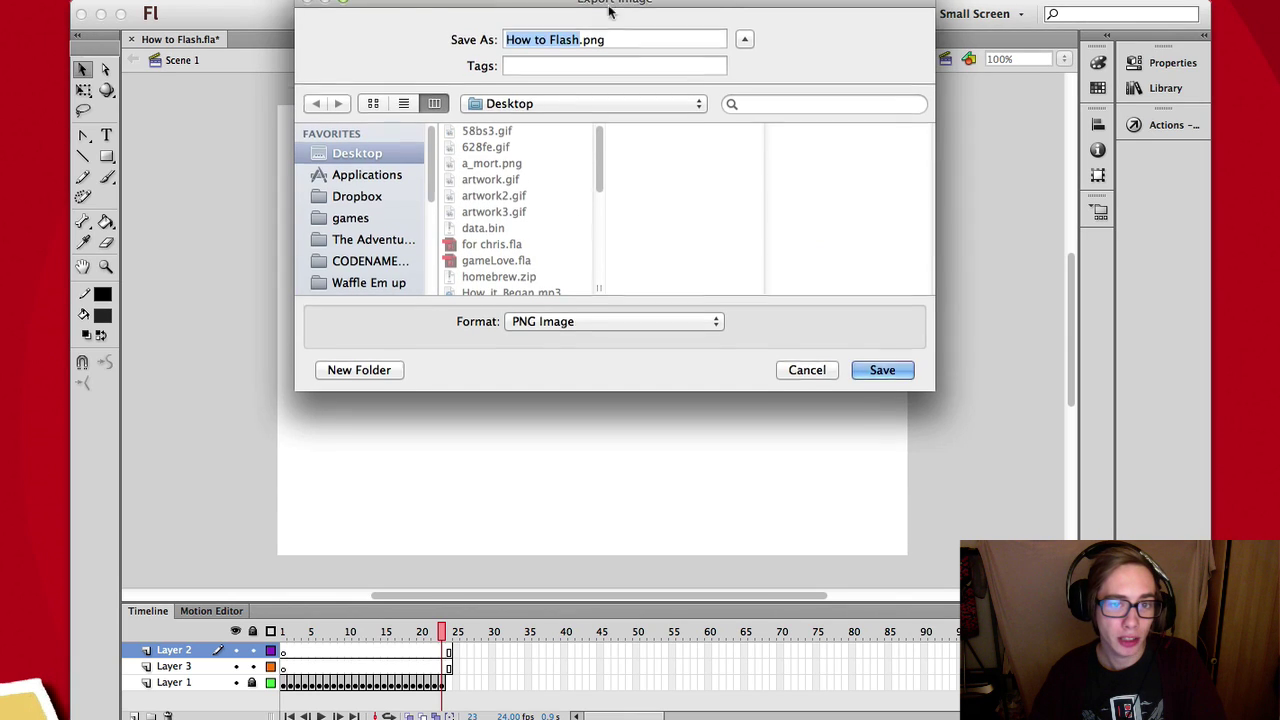
left_click(884, 428)
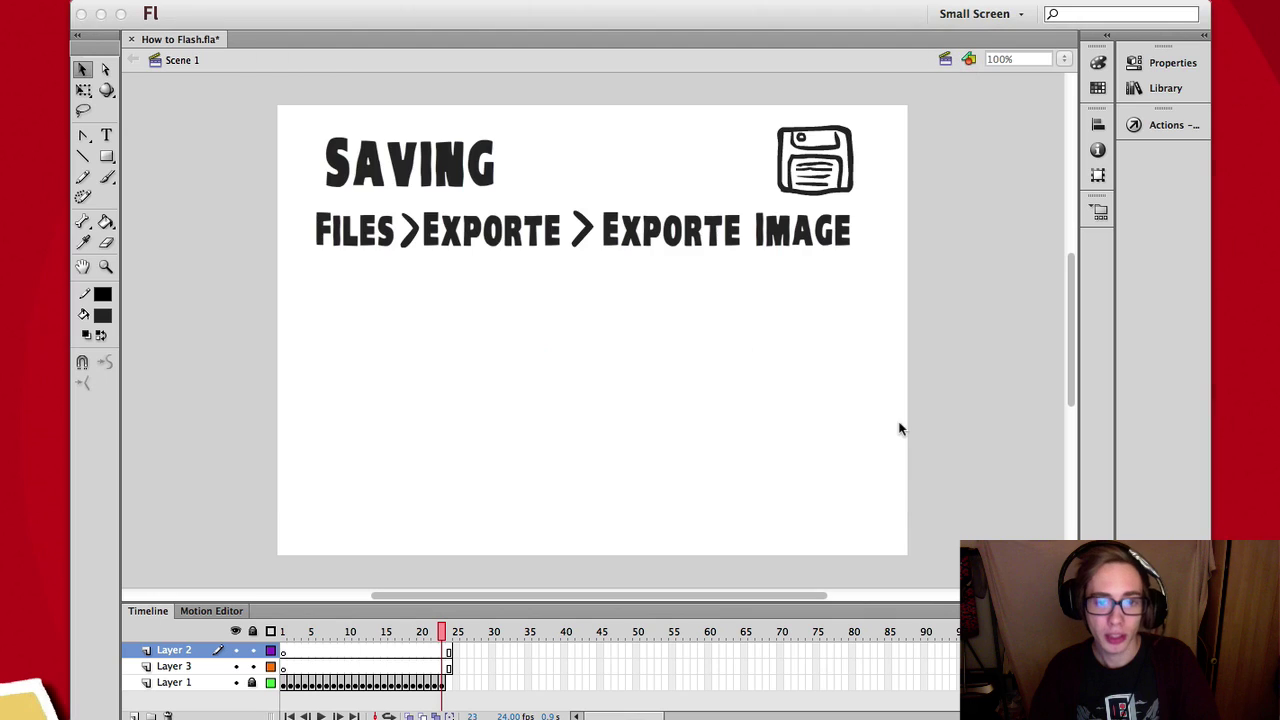
left_click_drag(694, 246, 620, 282)
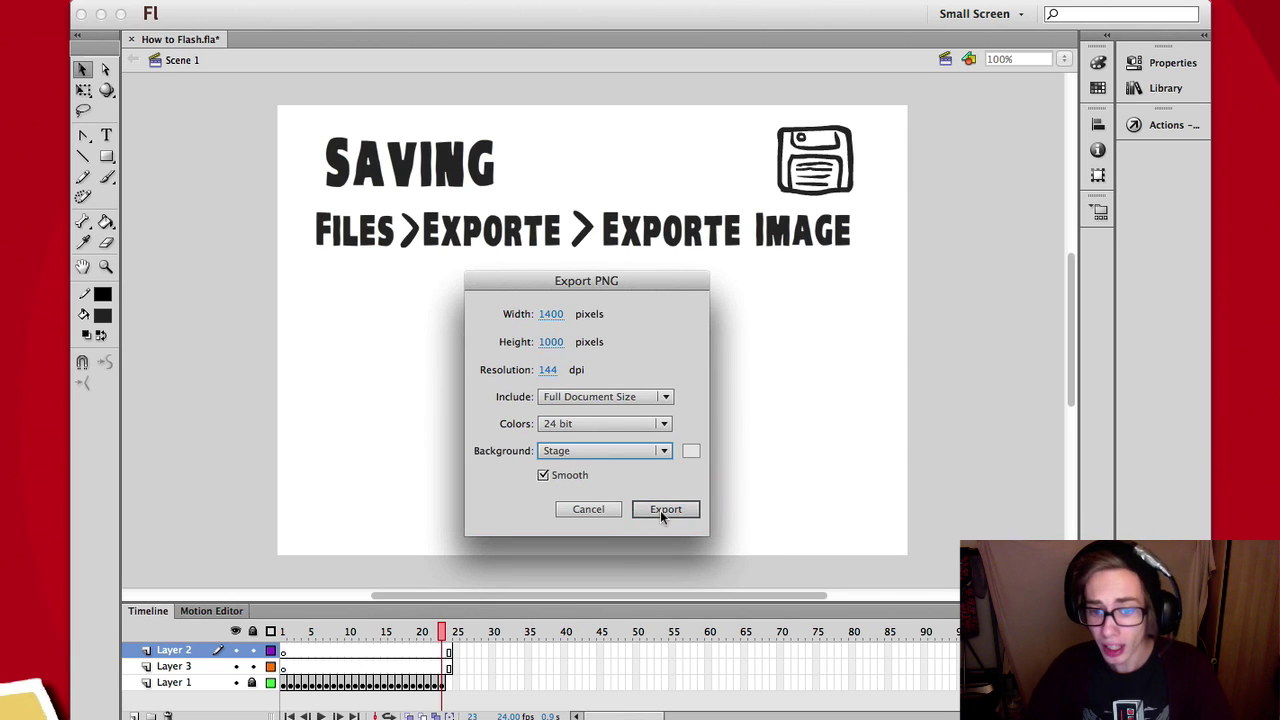
left_click(662, 510)
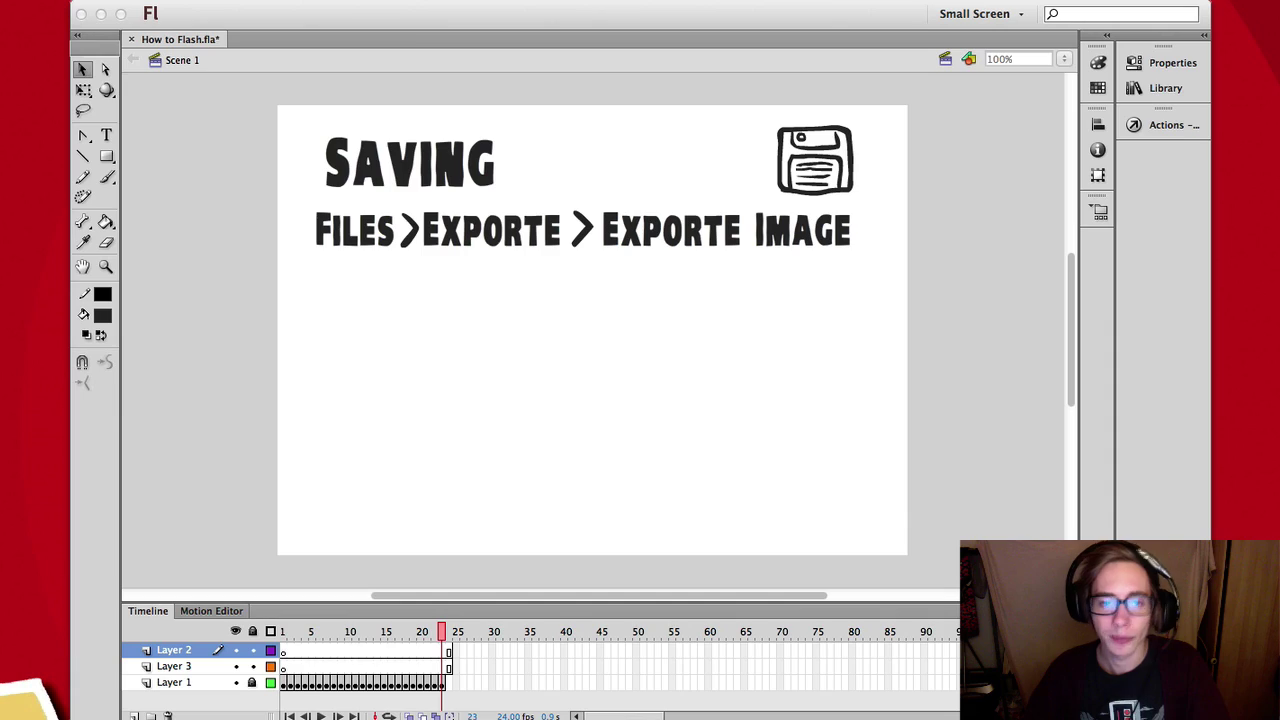